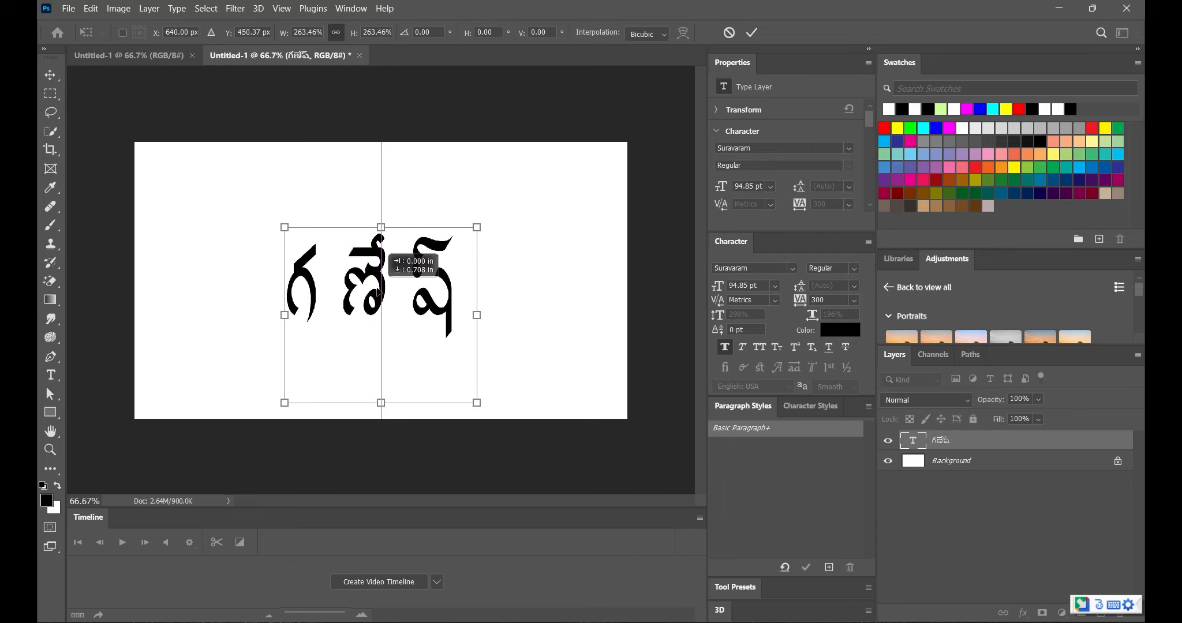
# Scale the Telugu text layer to 308.05%, centre it near X 624 px, Y 453 px, and apply the transform
pyautogui.moveTo(476, 403); pyautogui.dragTo(508, 432)
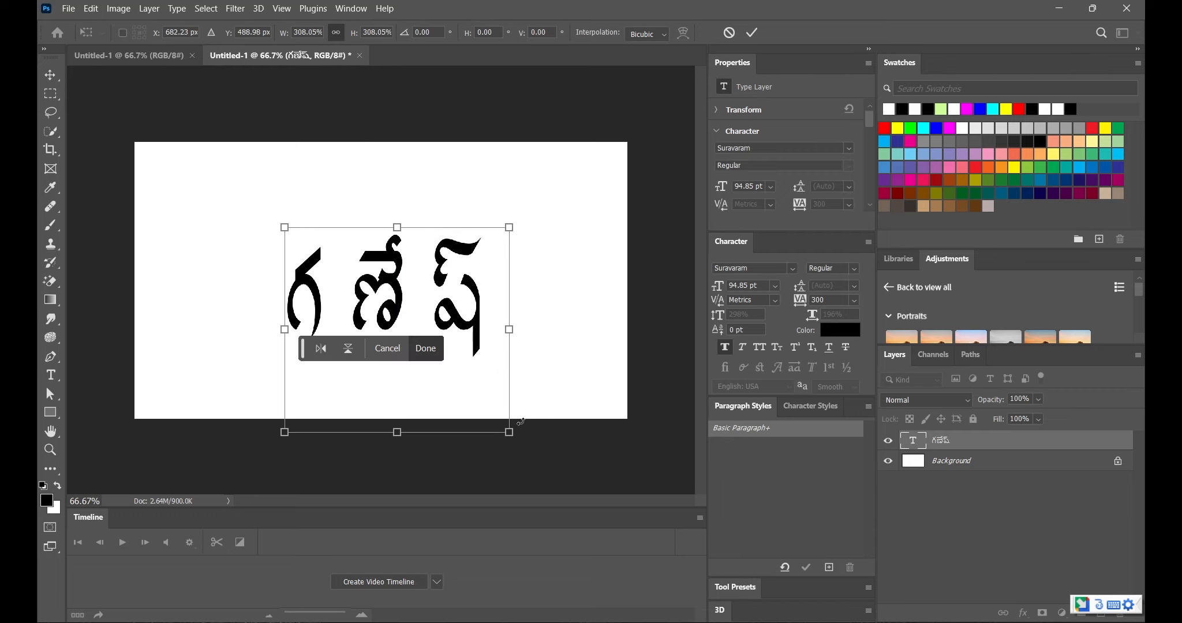
pyautogui.moveTo(402, 284); pyautogui.dragTo(379, 272)
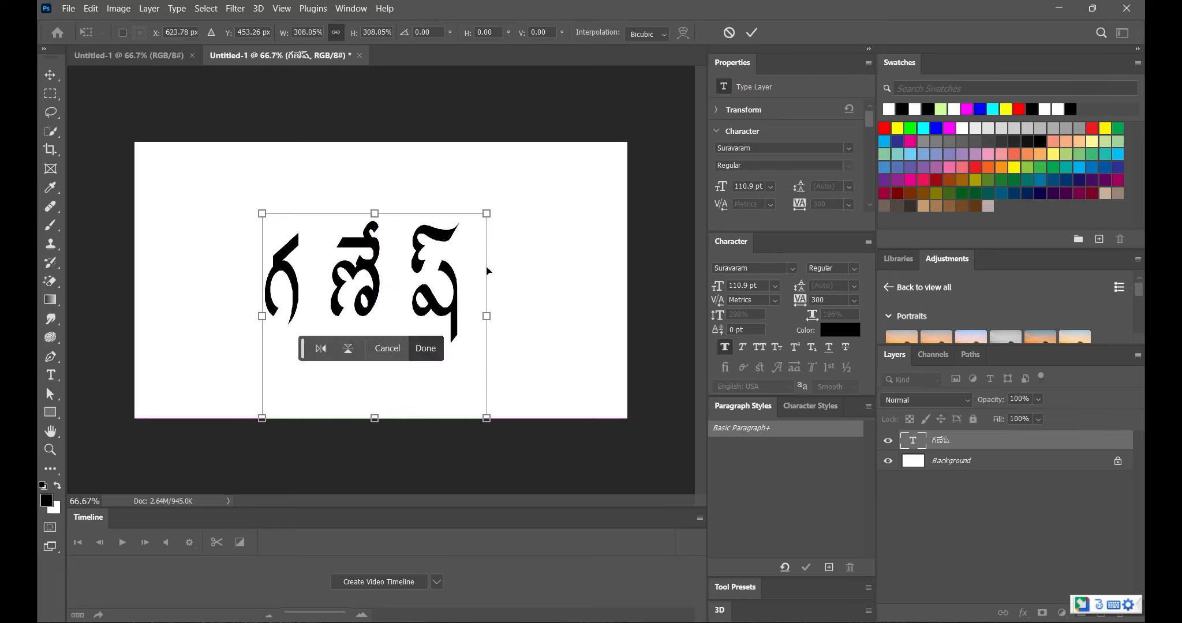
pyautogui.click(51, 75)
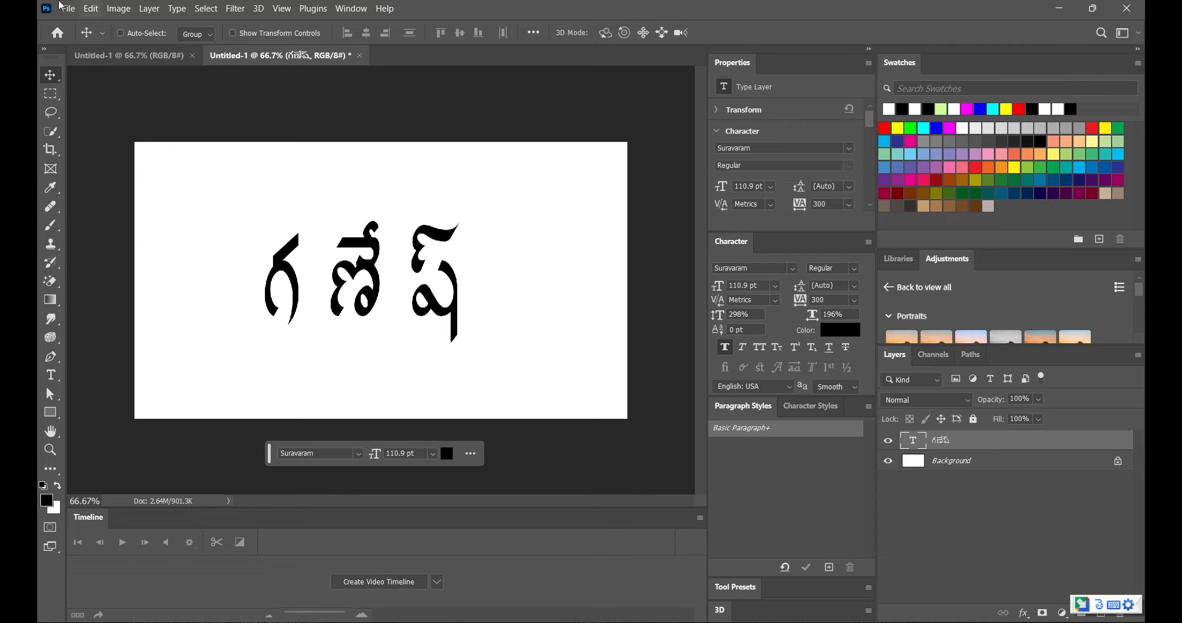
# Export the lettering document as a JPG image and quit Photoshop without saving the document changes
pyautogui.click(68, 8)
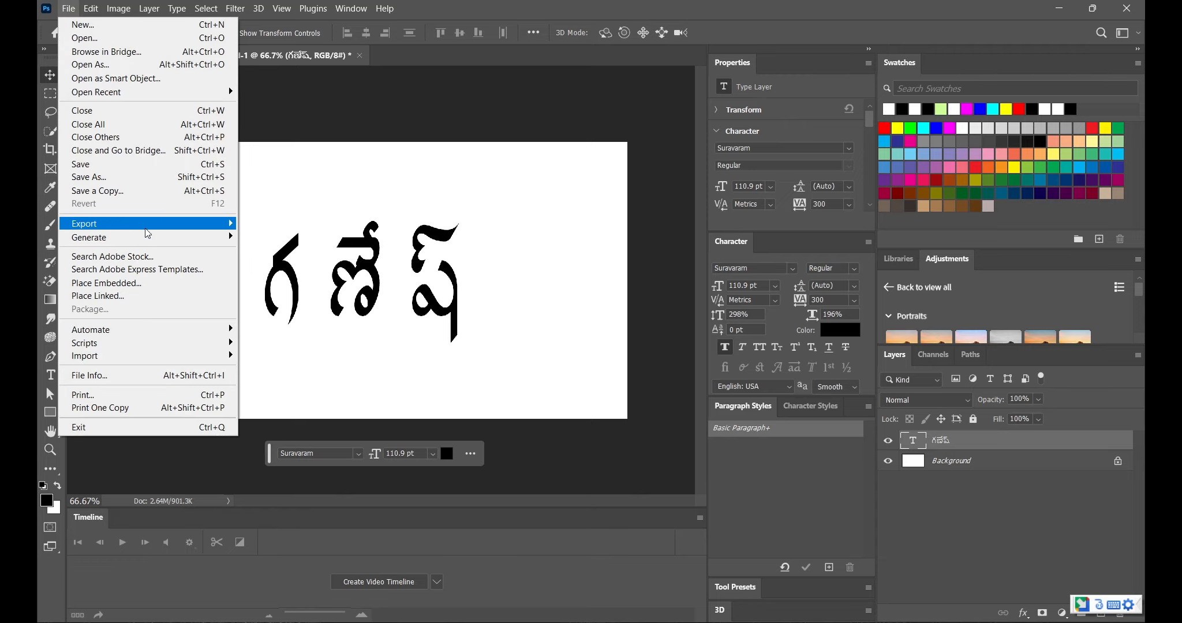
pyautogui.moveTo(146, 231)
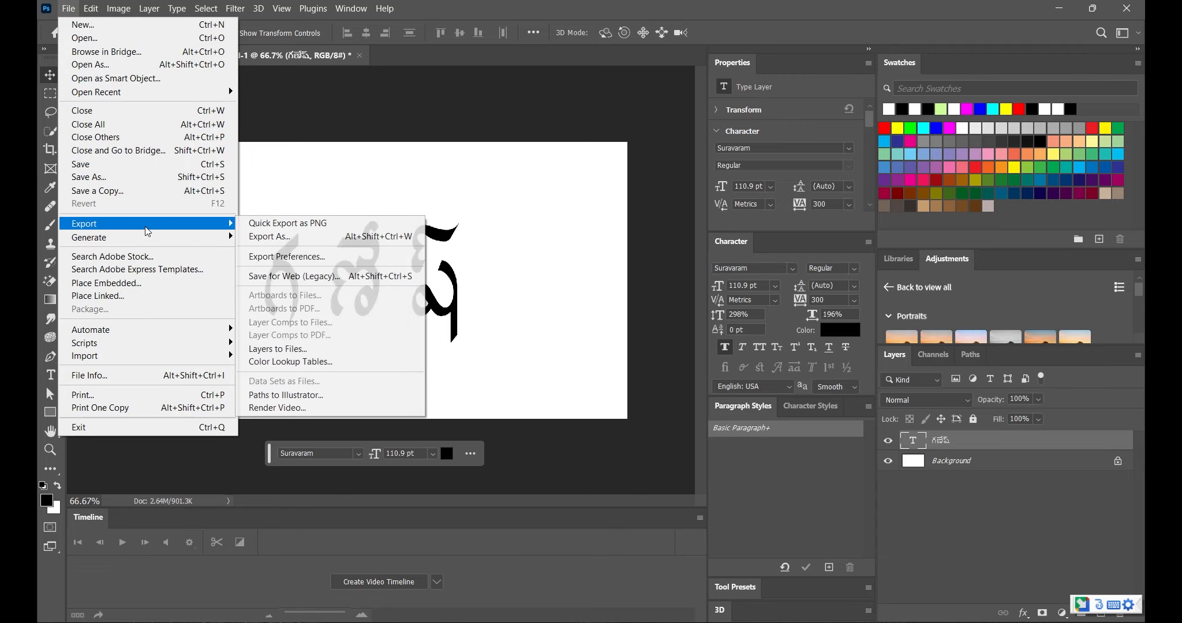
pyautogui.click(292, 236)
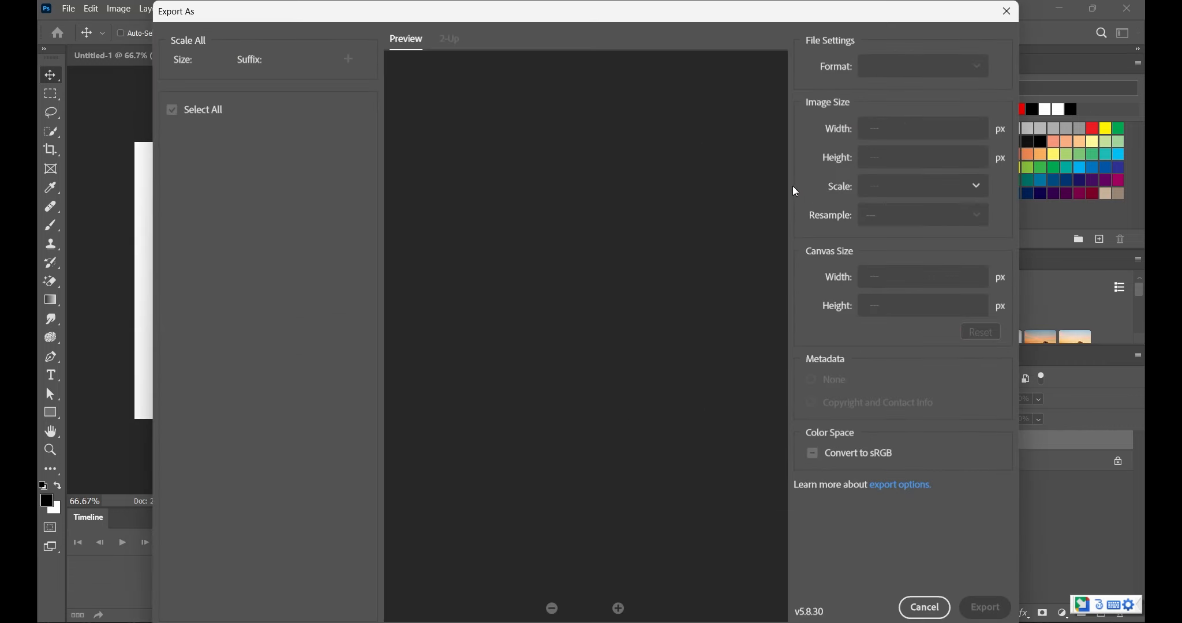
pyautogui.click(915, 69)
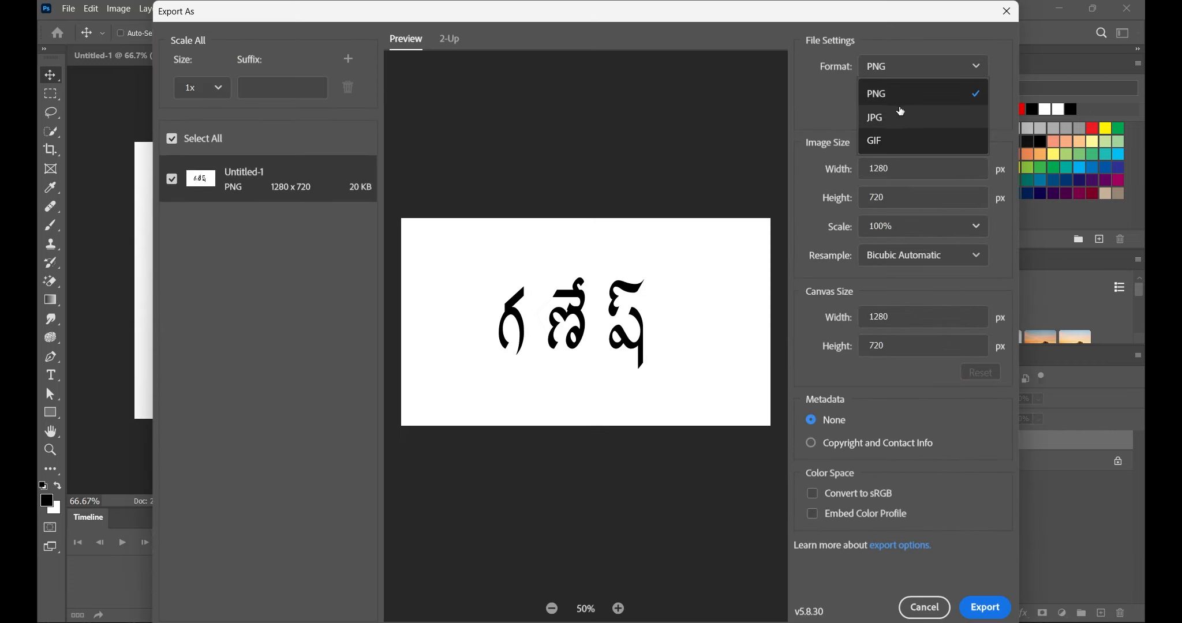
pyautogui.click(901, 112)
pyautogui.moveTo(961, 96); pyautogui.dragTo(992, 100)
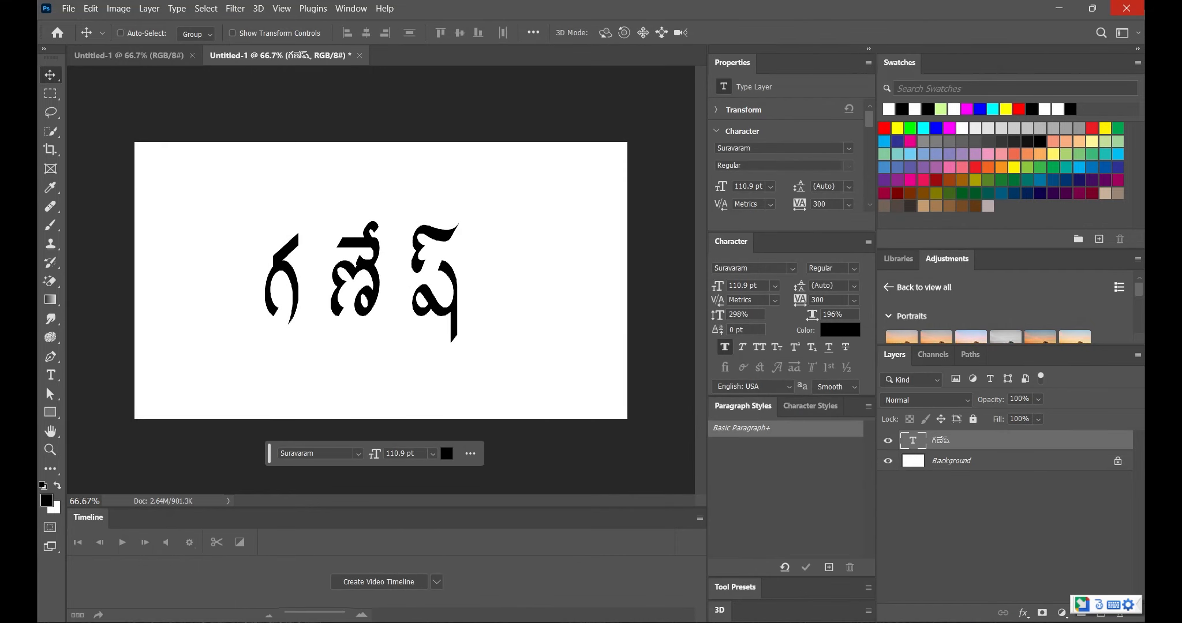
pyautogui.click(1126, 9)
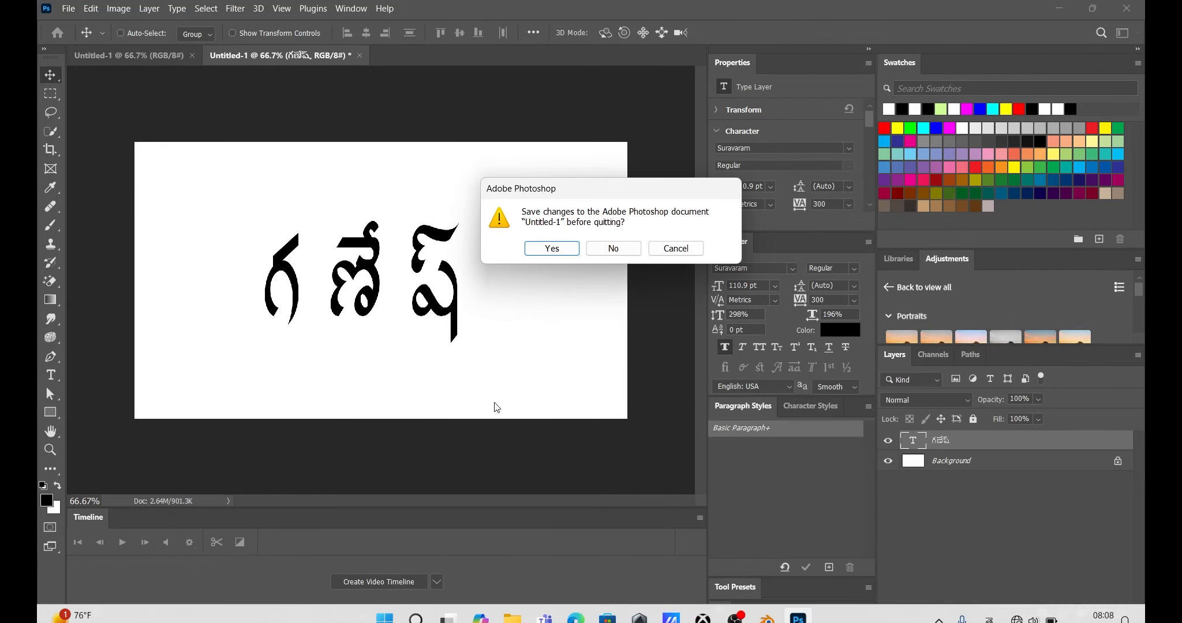
pyautogui.click(615, 249)
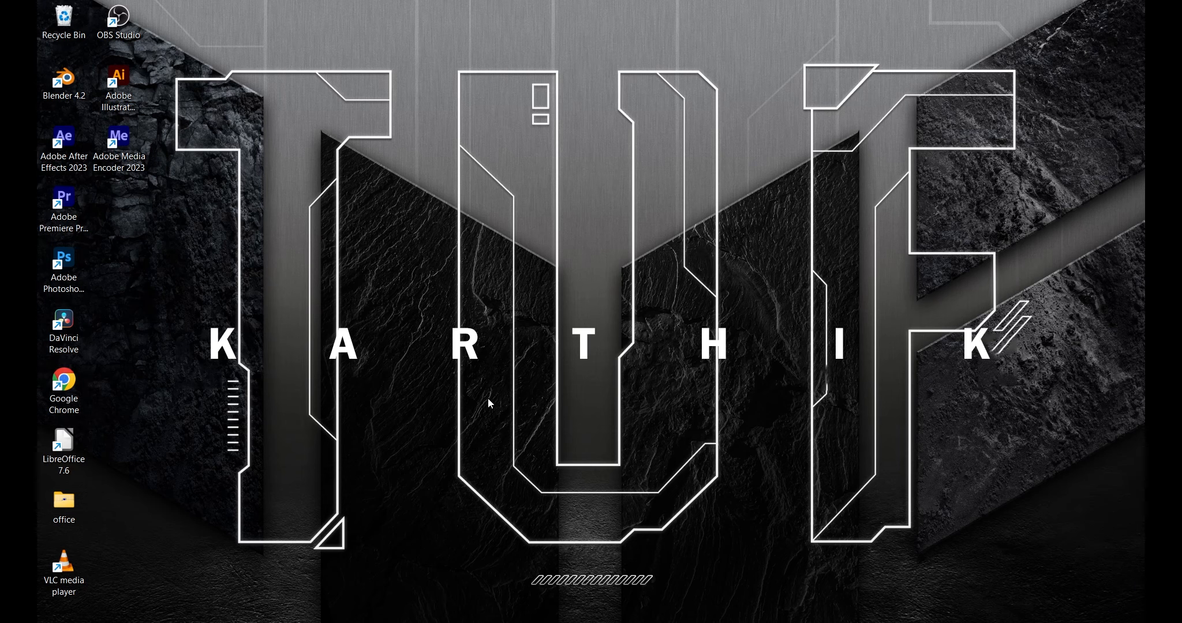
# Switch to Google Chrome, open picsvg.com and look over the SVG converter page
pyautogui.doubleClick(77, 381)
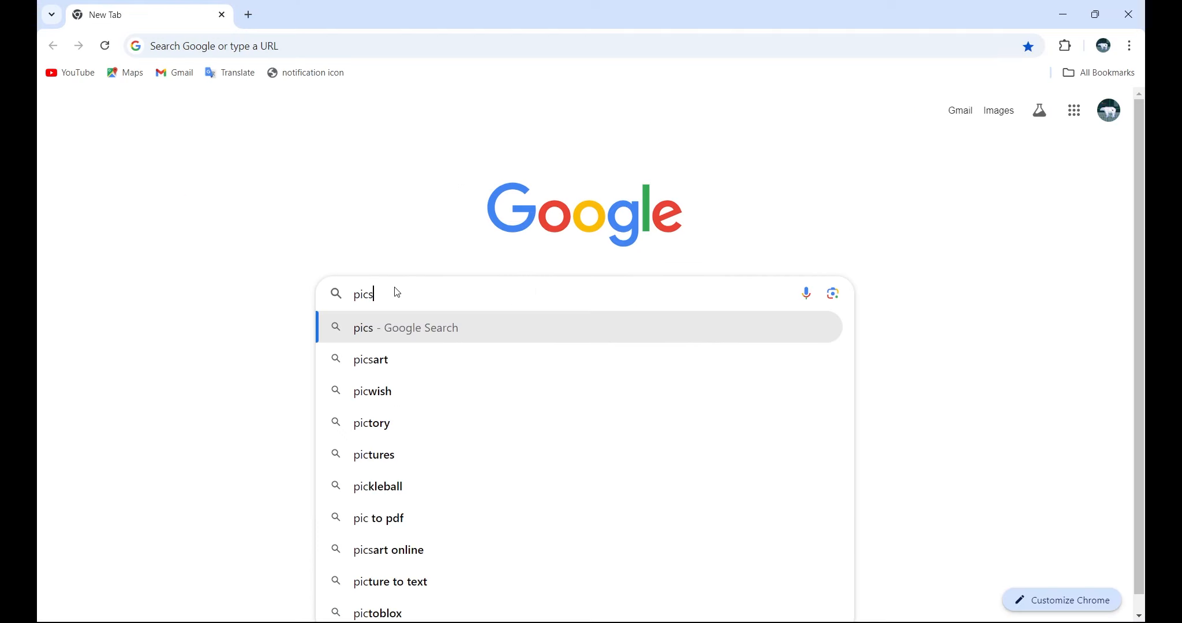
pyautogui.write('vg.com')
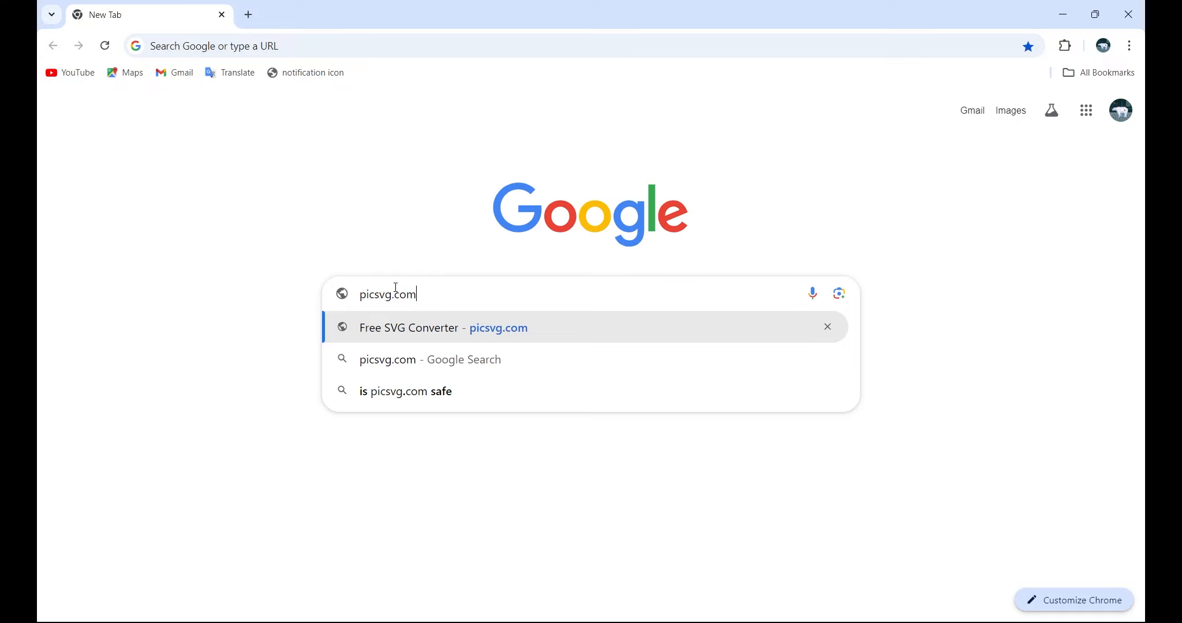
pyautogui.press('Return')
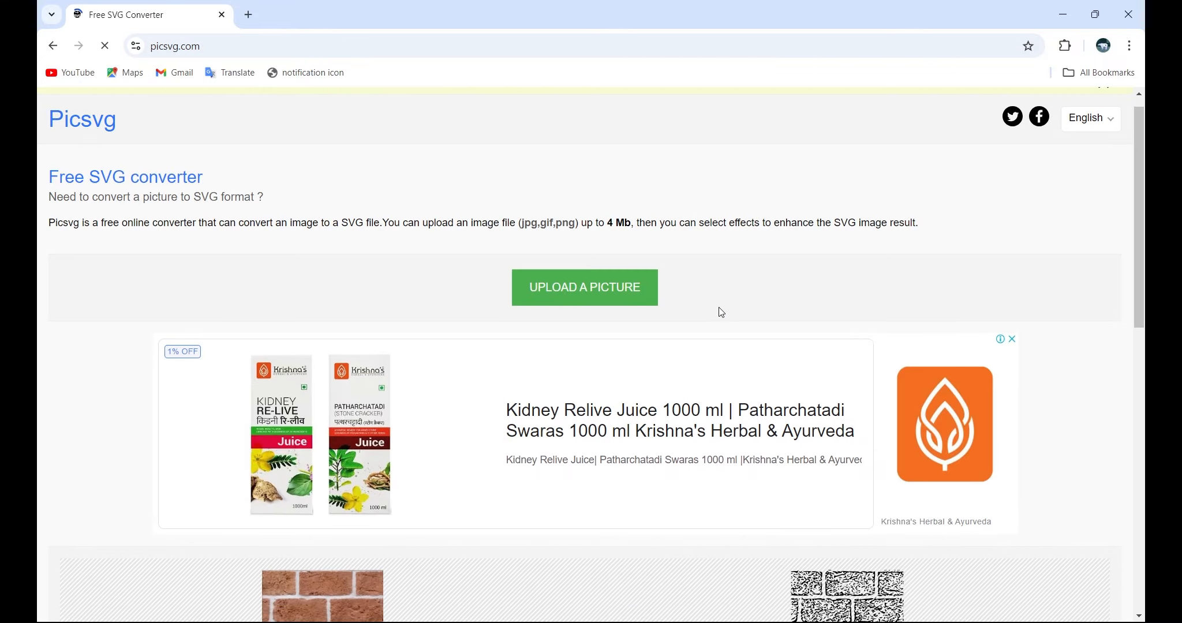
pyautogui.scroll(-3, 718, 311)
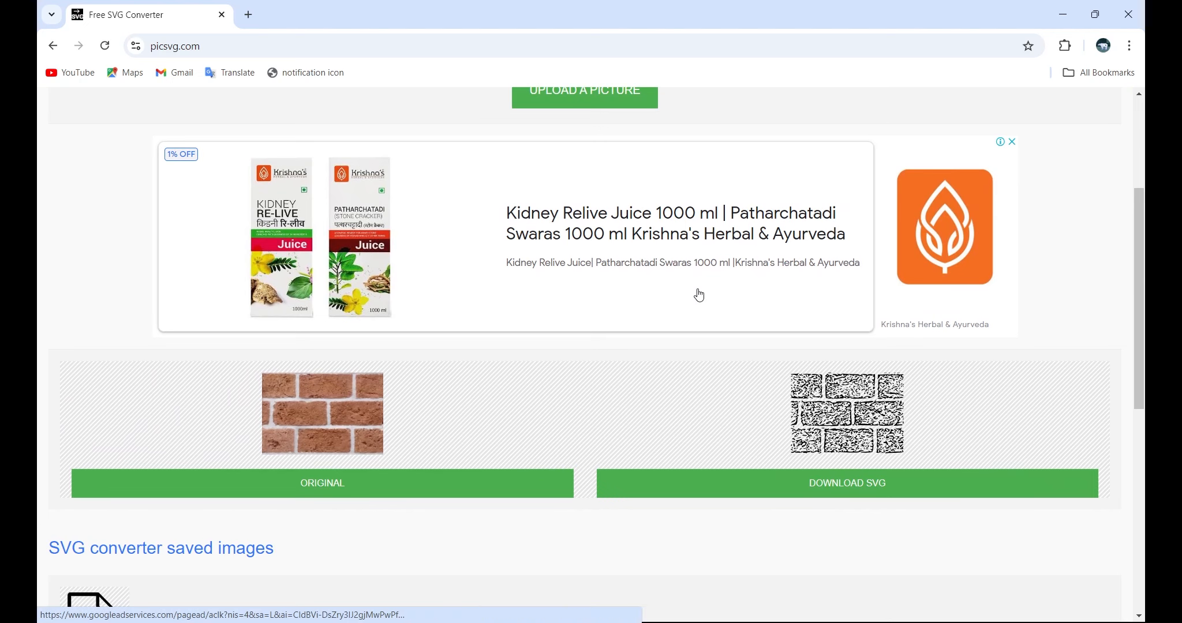
pyautogui.scroll(3, 778, 290)
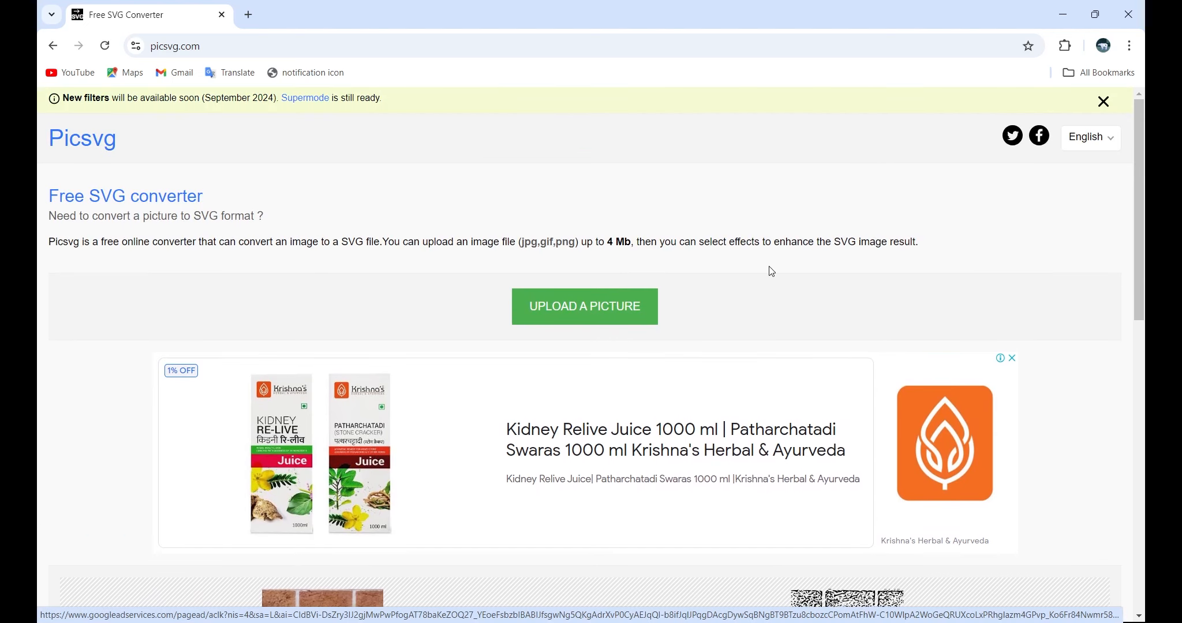
# Upload the exported lettering picture to the Picsvg converter and bring up the conversion result
pyautogui.click(583, 308)
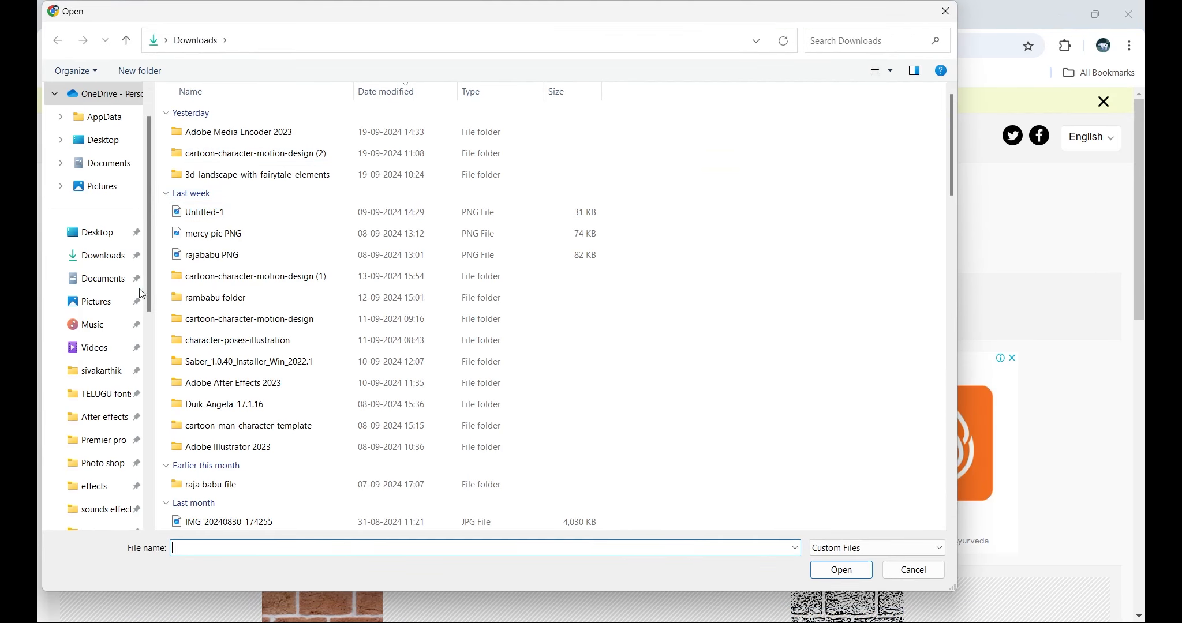
pyautogui.scroll(-3, 130, 273)
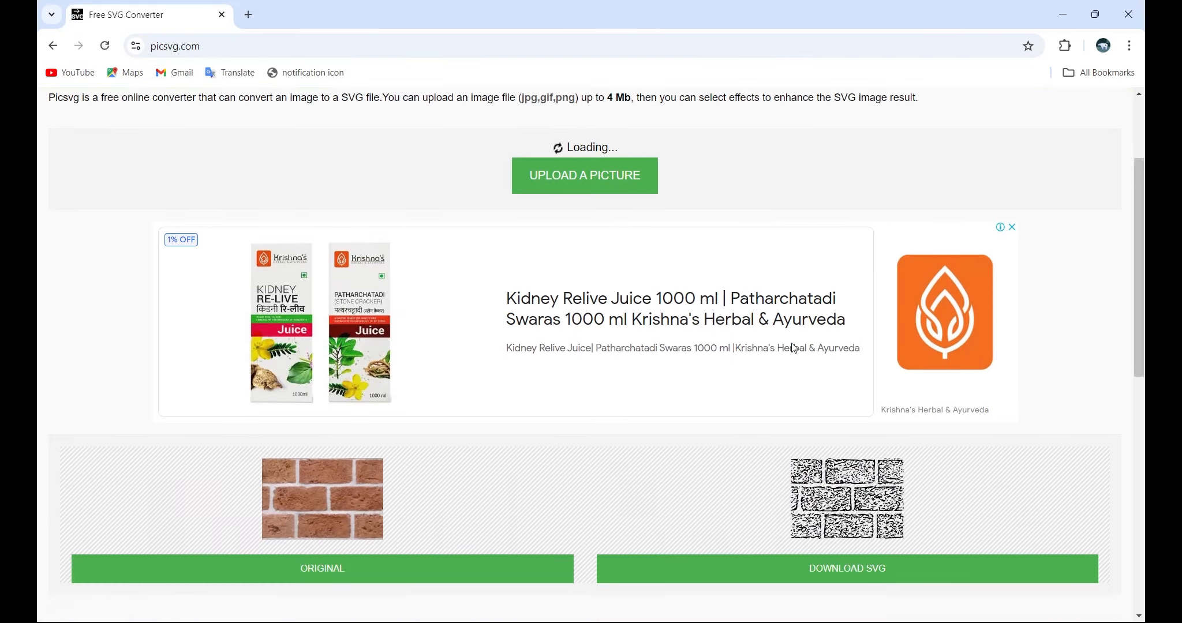
pyautogui.scroll(-3, 720, 319)
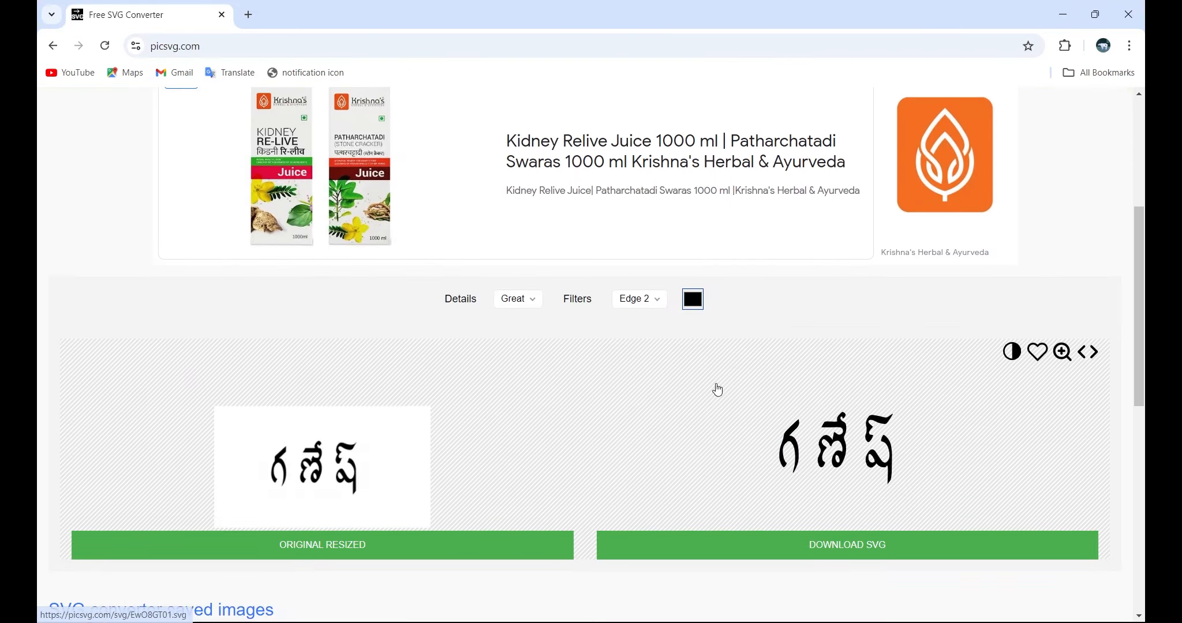
pyautogui.scroll(-2, 717, 390)
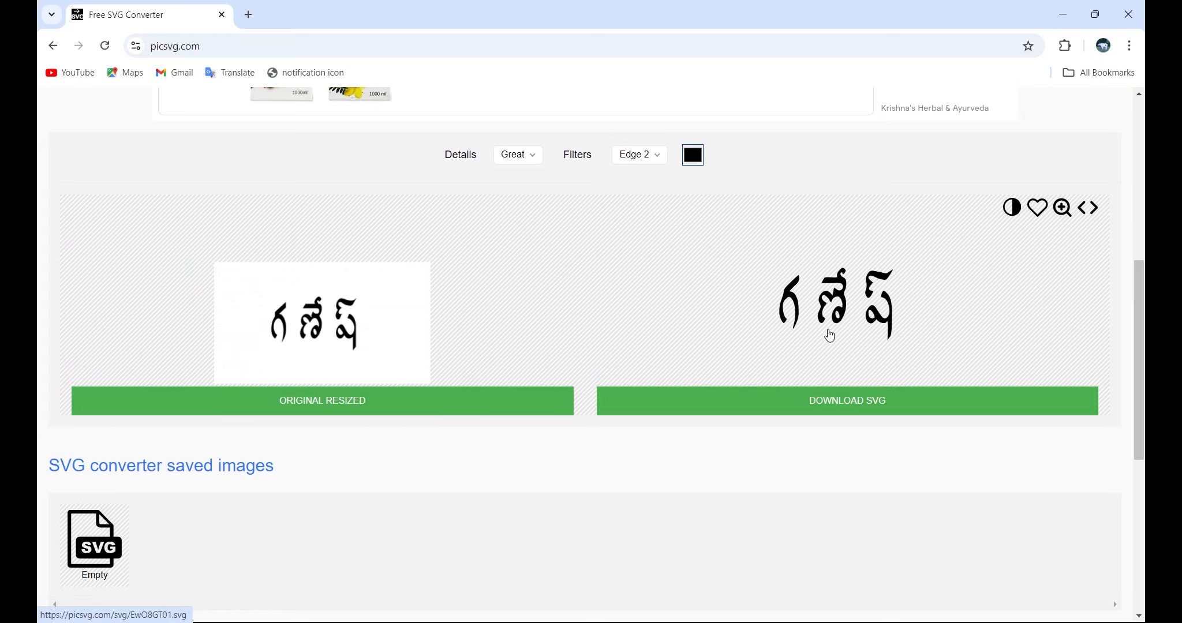
pyautogui.click(660, 160)
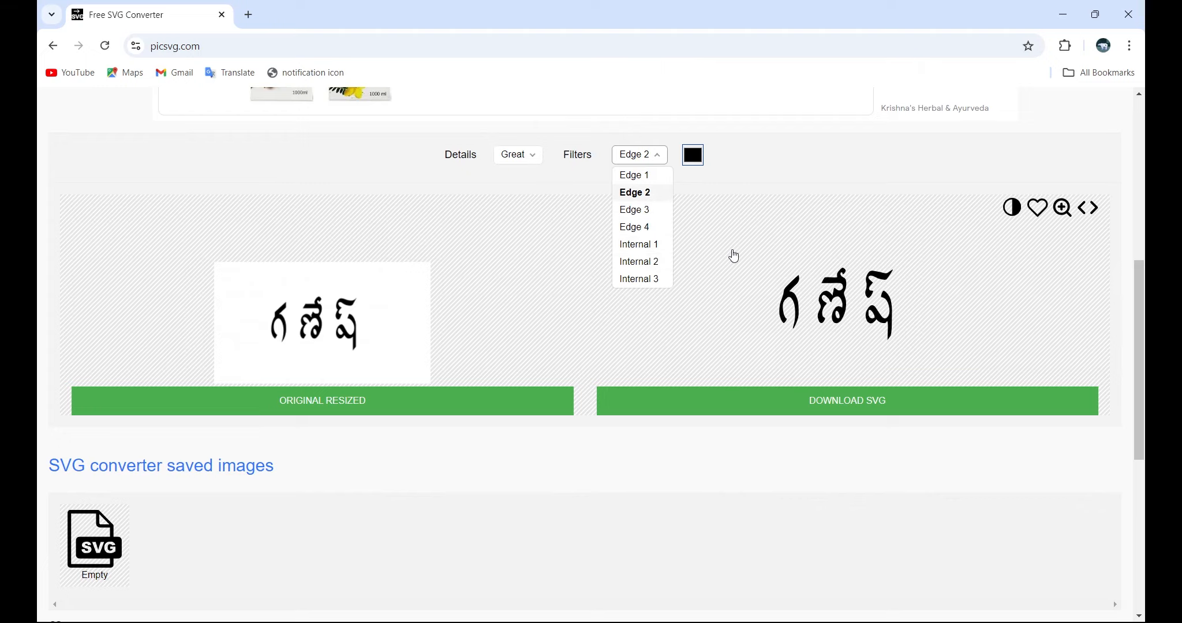
pyautogui.click(811, 330)
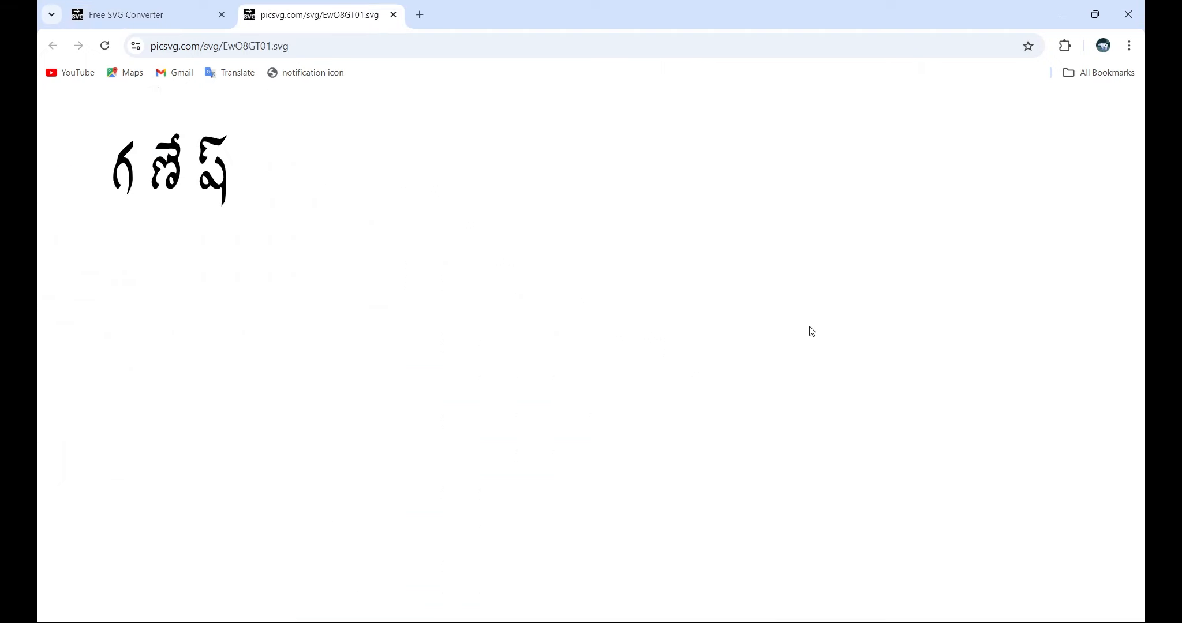
pyautogui.click(393, 15)
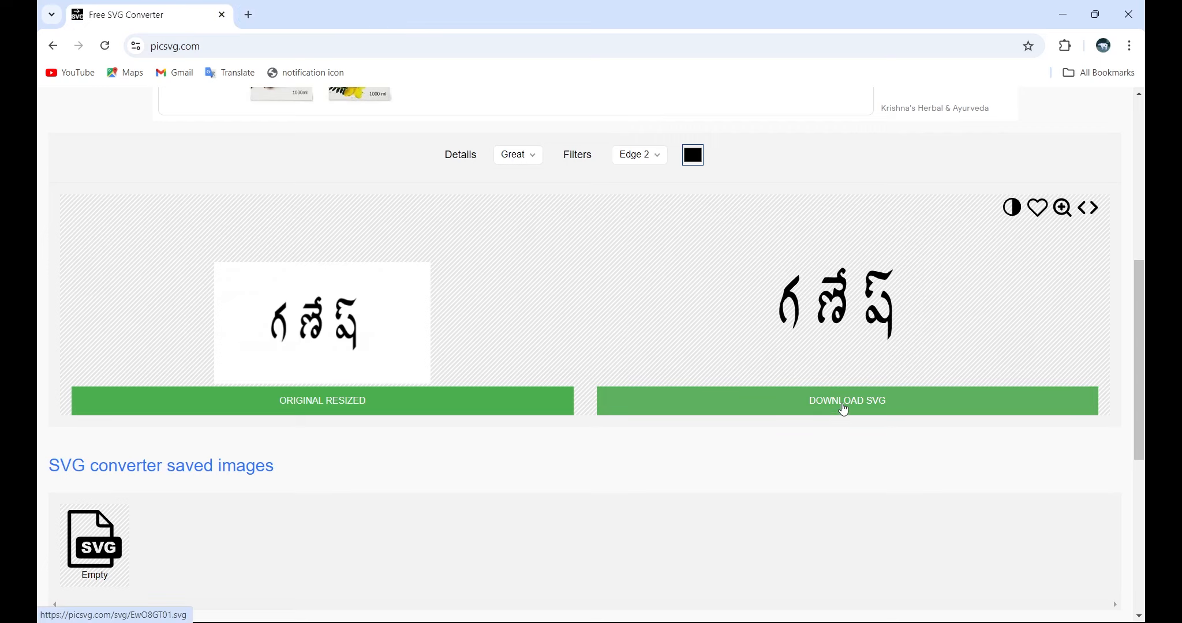
# Download the converted lettering as an SVG file and minimise the browser
pyautogui.click(843, 407)
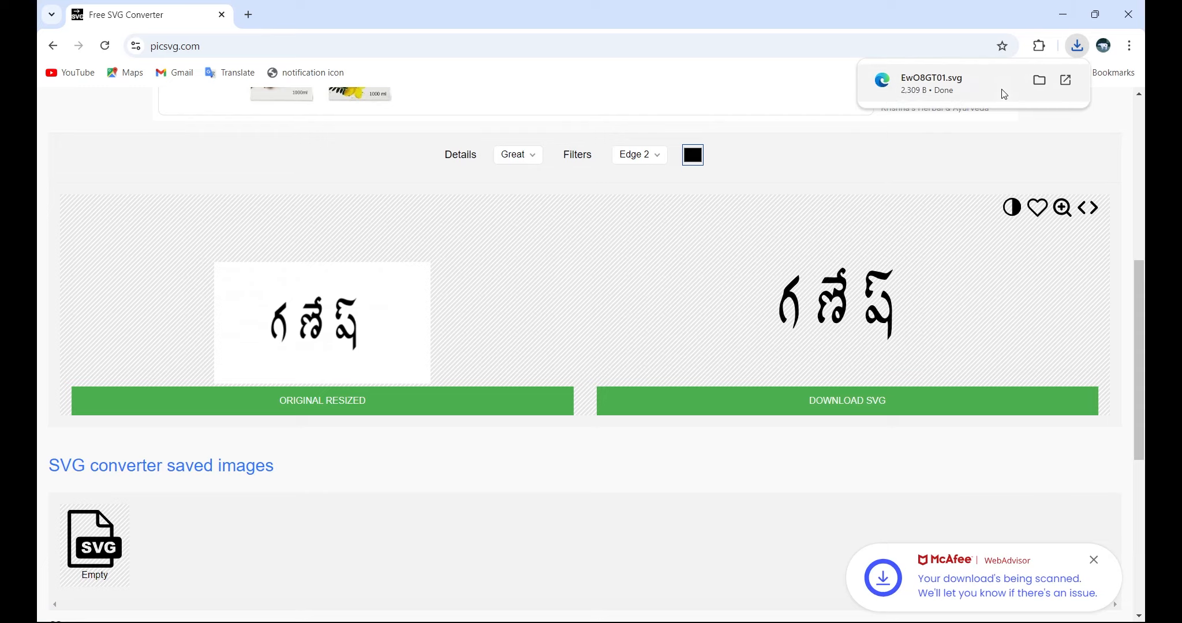
pyautogui.click(1069, 23)
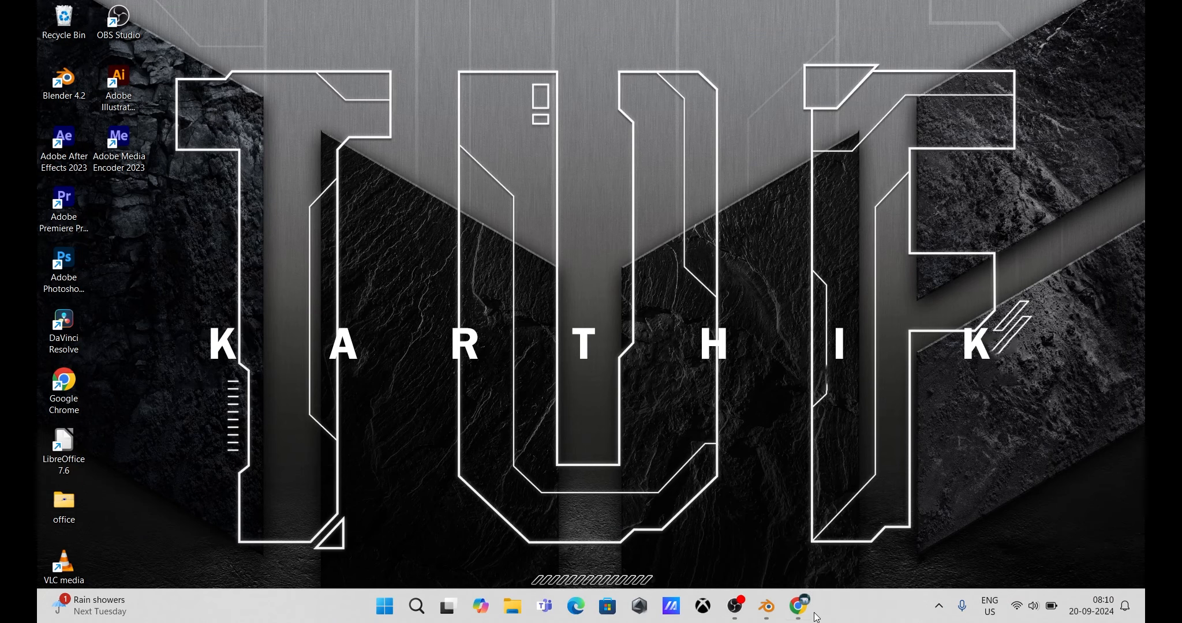
# Switch to Blender and delete the default camera, cube and light from the scene
pyautogui.moveTo(774, 610)
pyautogui.click(768, 515)
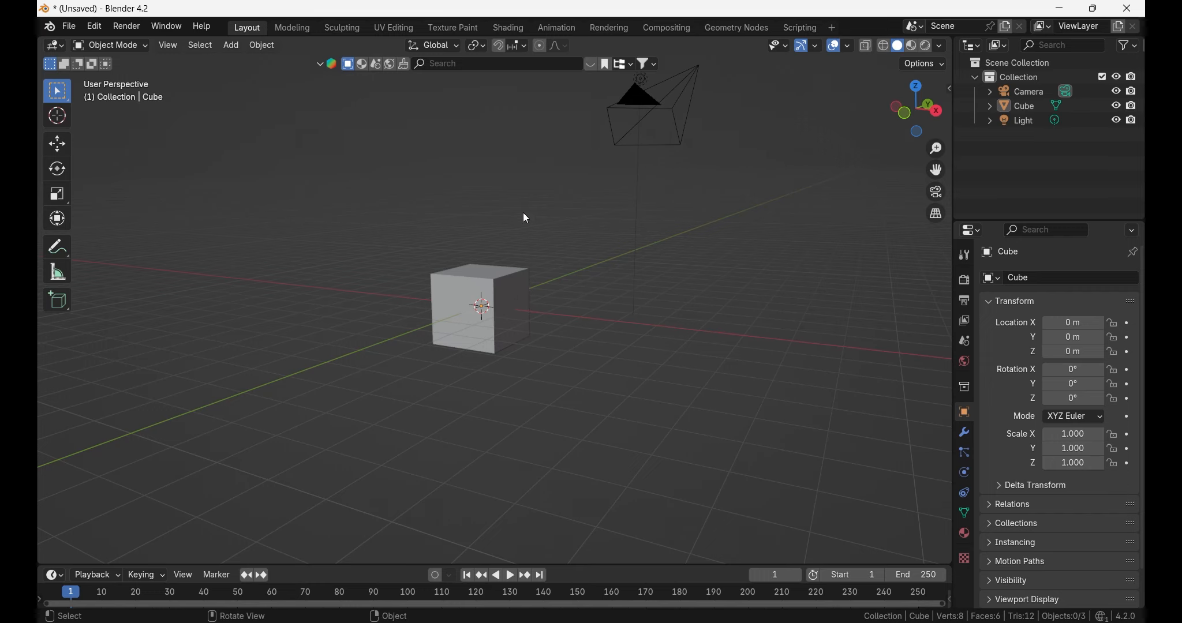
pyautogui.press('a')
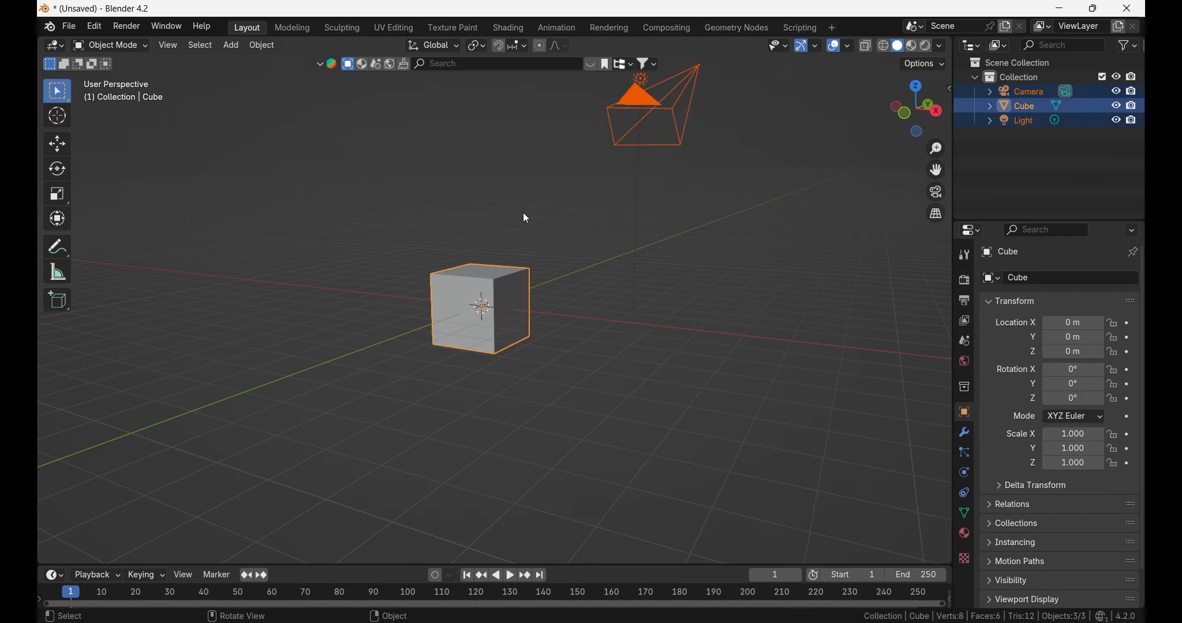
pyautogui.press('Delete')
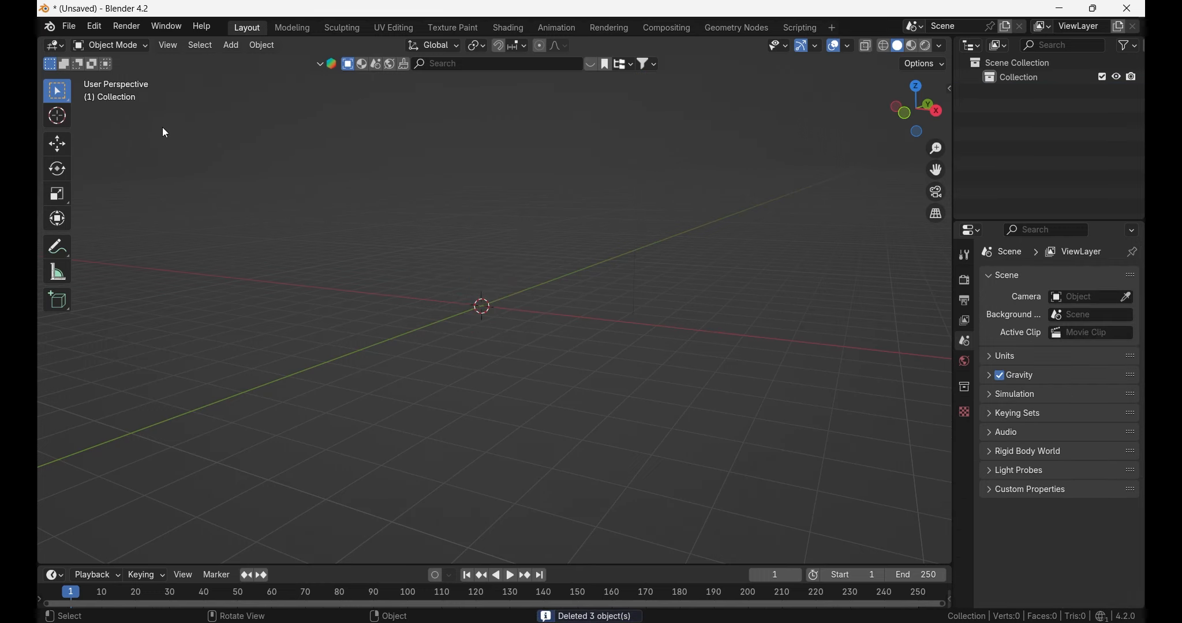
# Import EwO8GT01.svg from the Downloads folder as Scalable Vector Graphics
pyautogui.click(74, 31)
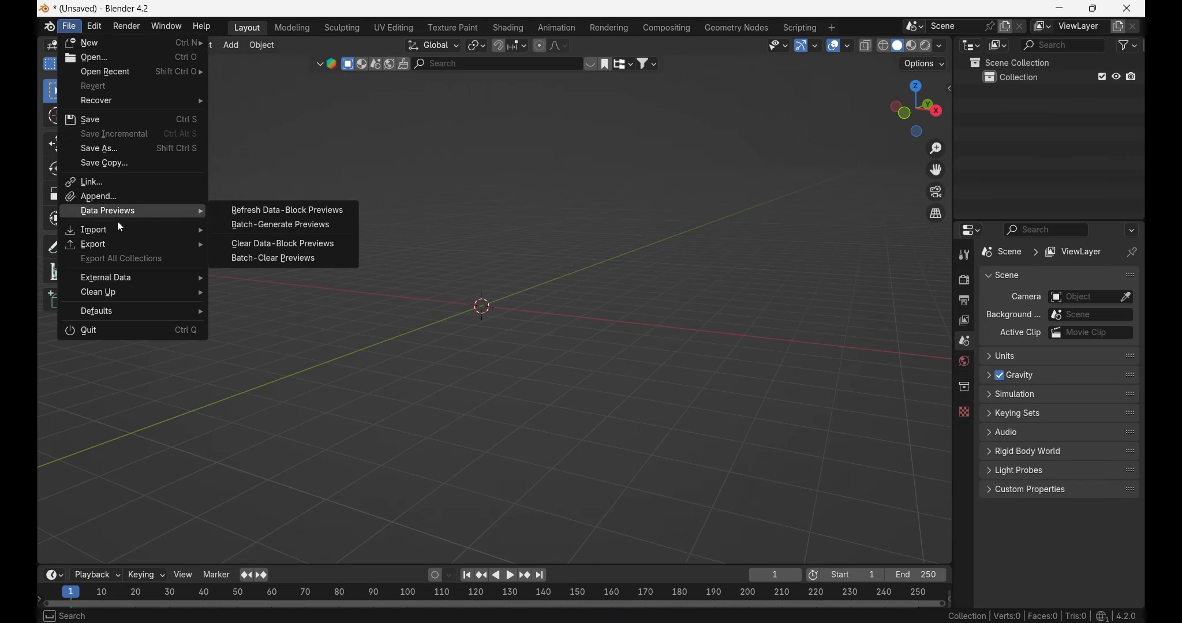
pyautogui.moveTo(117, 230)
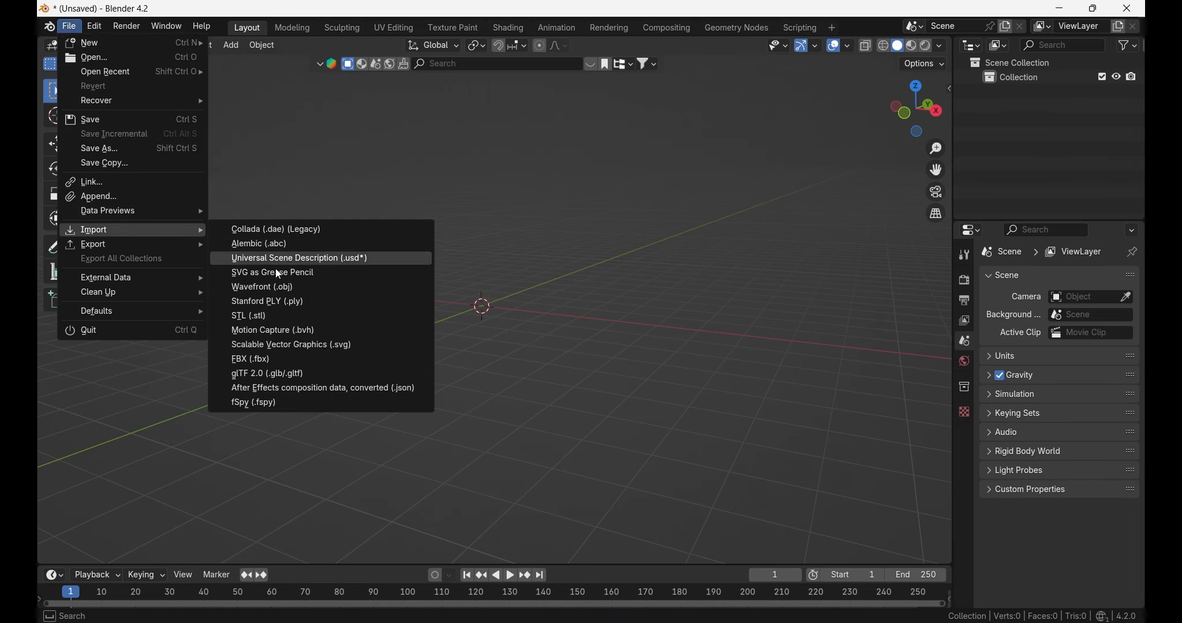
pyautogui.click(294, 345)
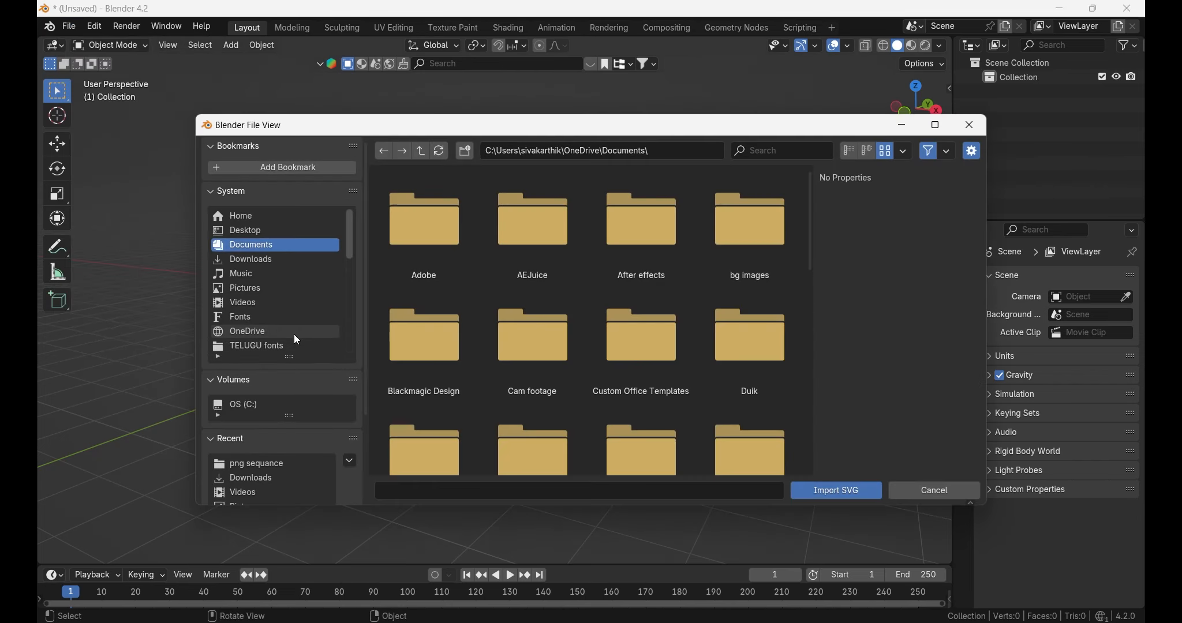
pyautogui.click(281, 259)
pyautogui.scroll(-10, 580, 308)
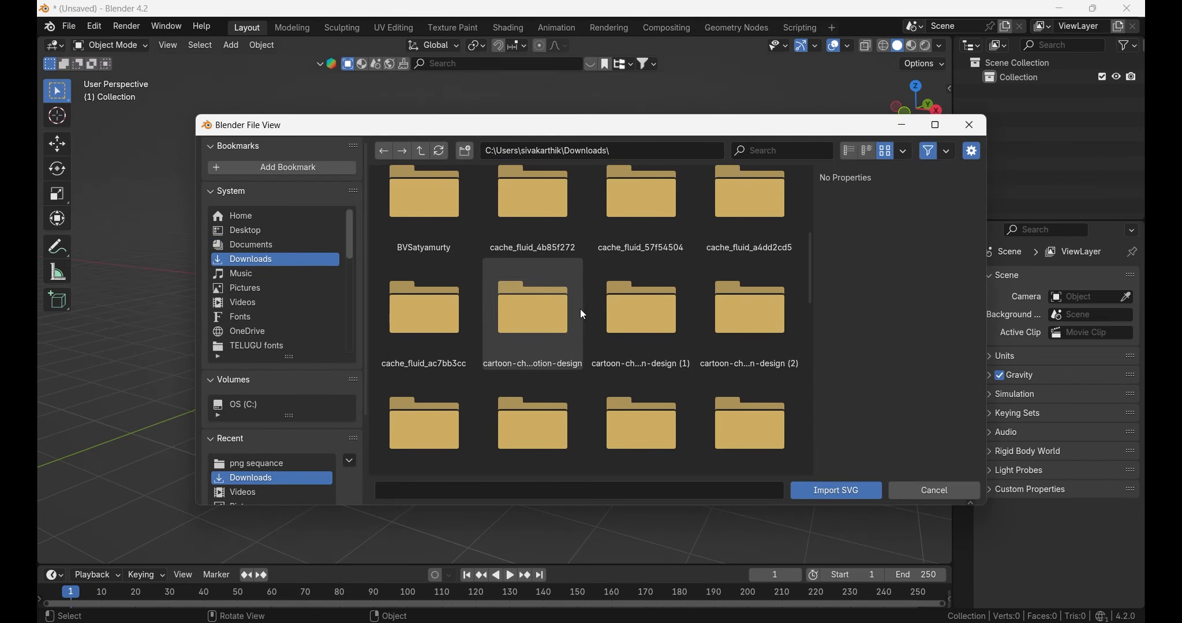
pyautogui.scroll(-3, 589, 307)
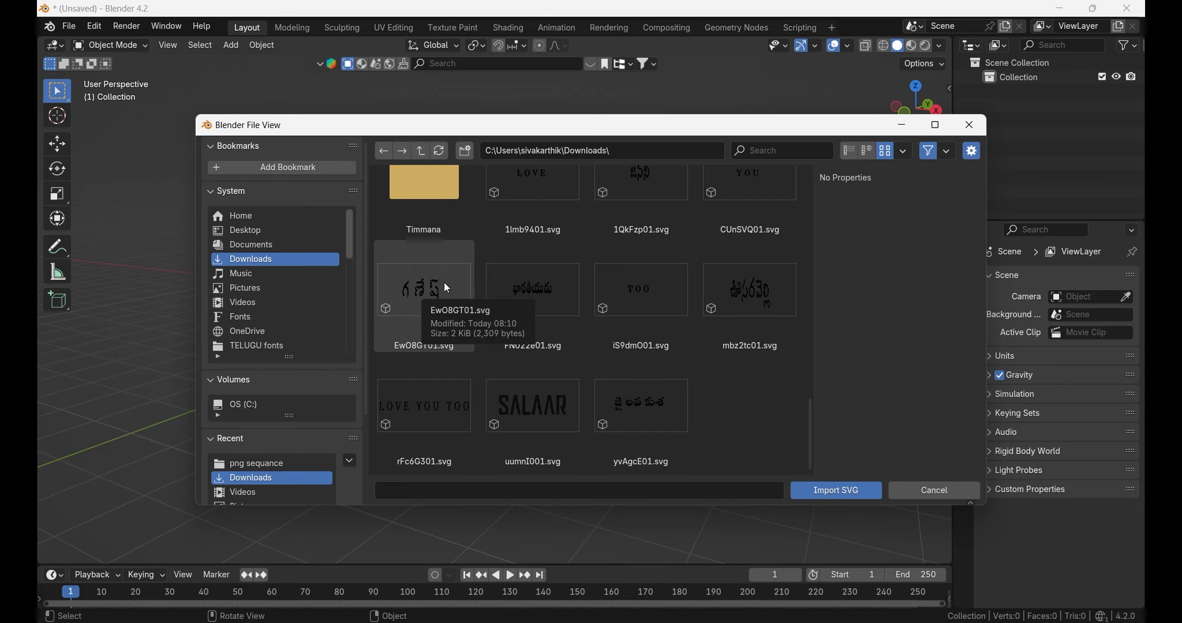
pyautogui.click(420, 292)
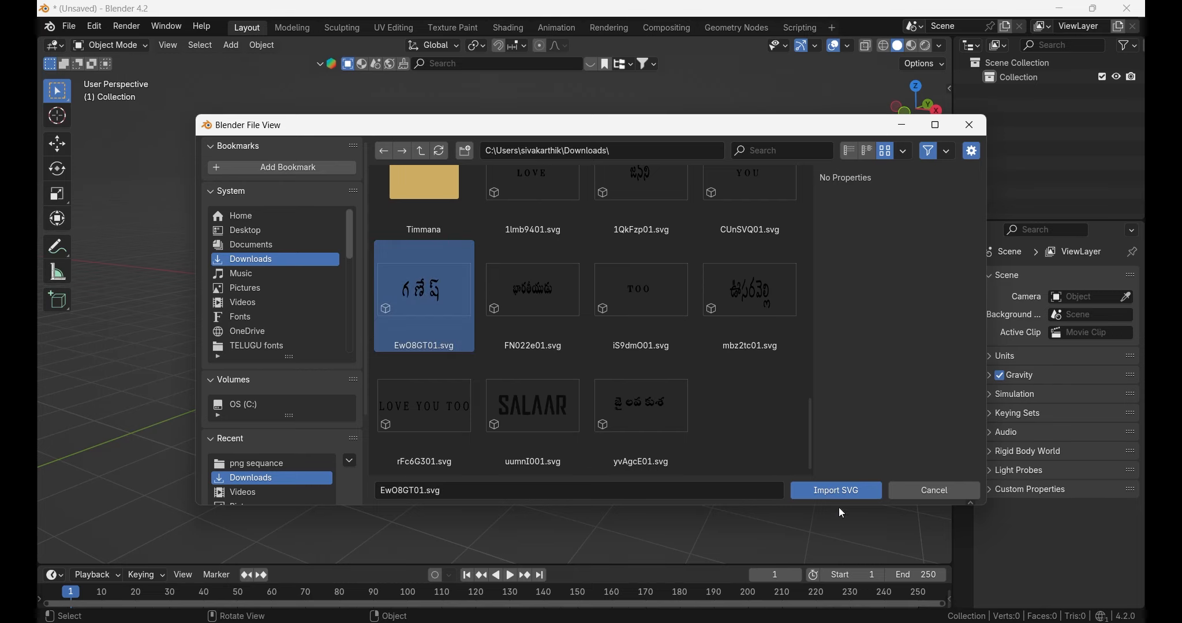
pyautogui.click(842, 493)
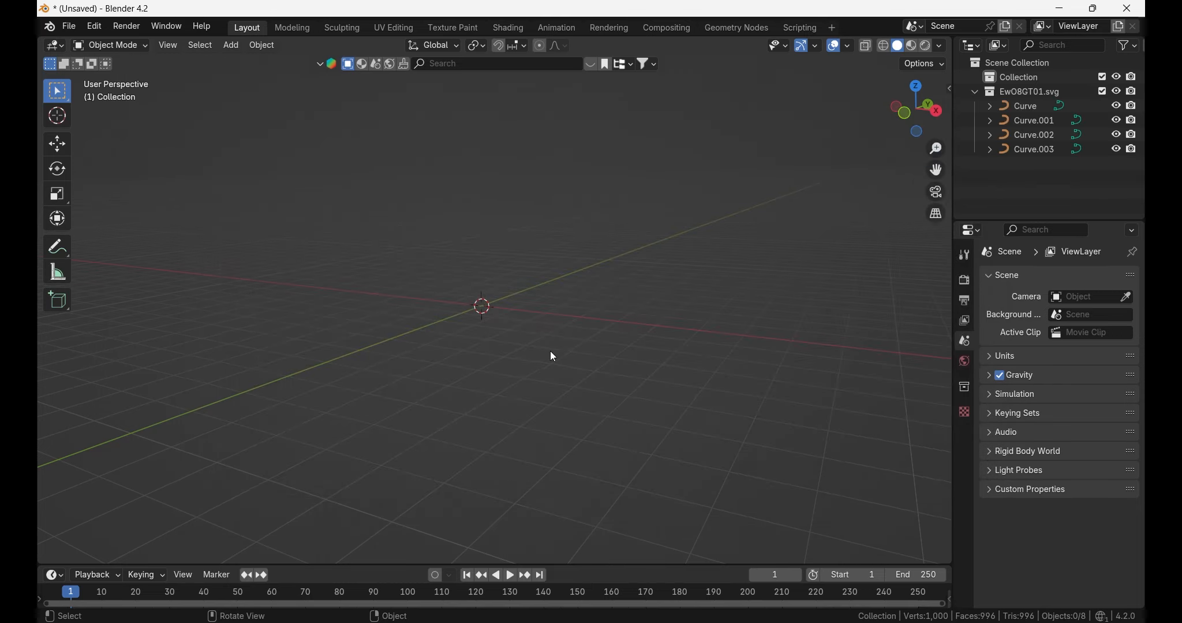
# Select all the imported letter curves and scale them up together to a scale of about 174 on every axis
pyautogui.moveTo(519, 382)
pyautogui.mouseDown(button='middle')
pyautogui.moveTo(411, 396)
pyautogui.moveTo(433, 435)
pyautogui.moveTo(404, 430)
pyautogui.moveTo(440, 399)
pyautogui.moveTo(409, 441)
pyautogui.moveTo(514, 360)
pyautogui.moveTo(683, 285)
pyautogui.moveTo(649, 346)
pyautogui.moveTo(517, 361)
pyautogui.mouseUp(button='middle')
pyautogui.moveTo(511, 343); pyautogui.dragTo(612, 377)
pyautogui.scroll(-6, 612, 377)
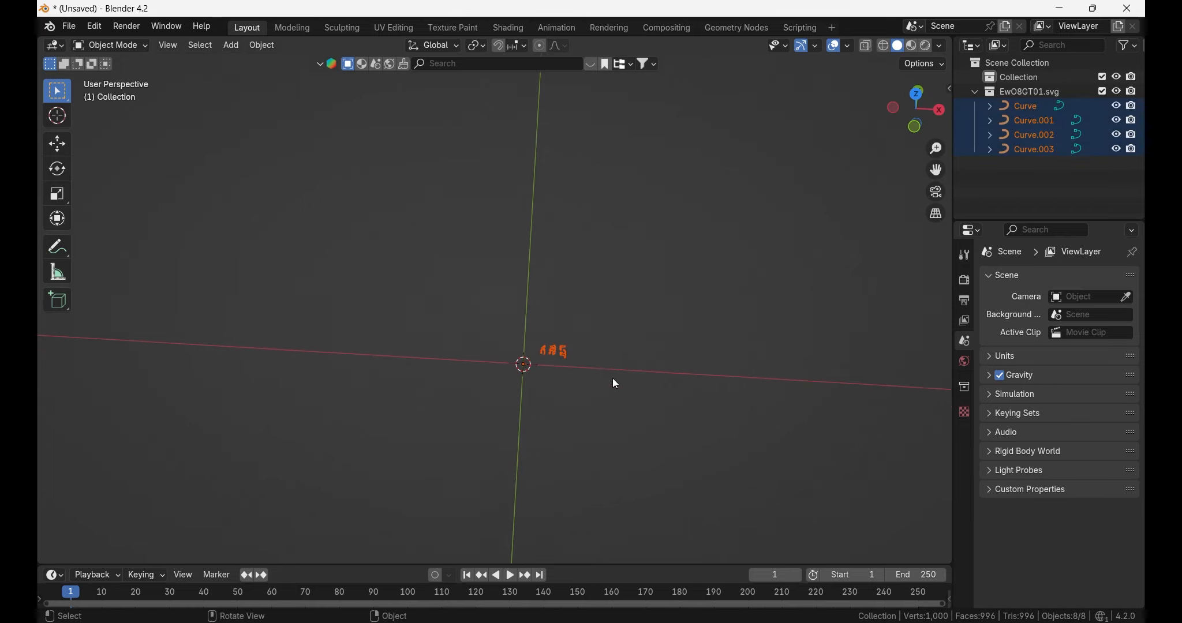
pyautogui.press('s')
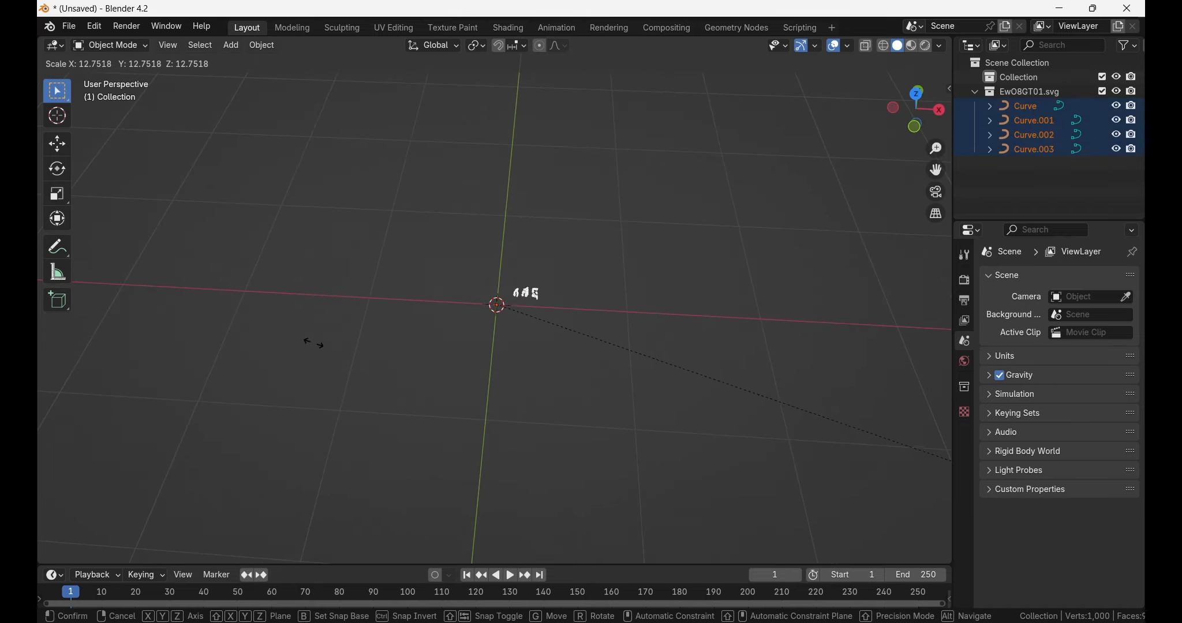
pyautogui.click(534, 296)
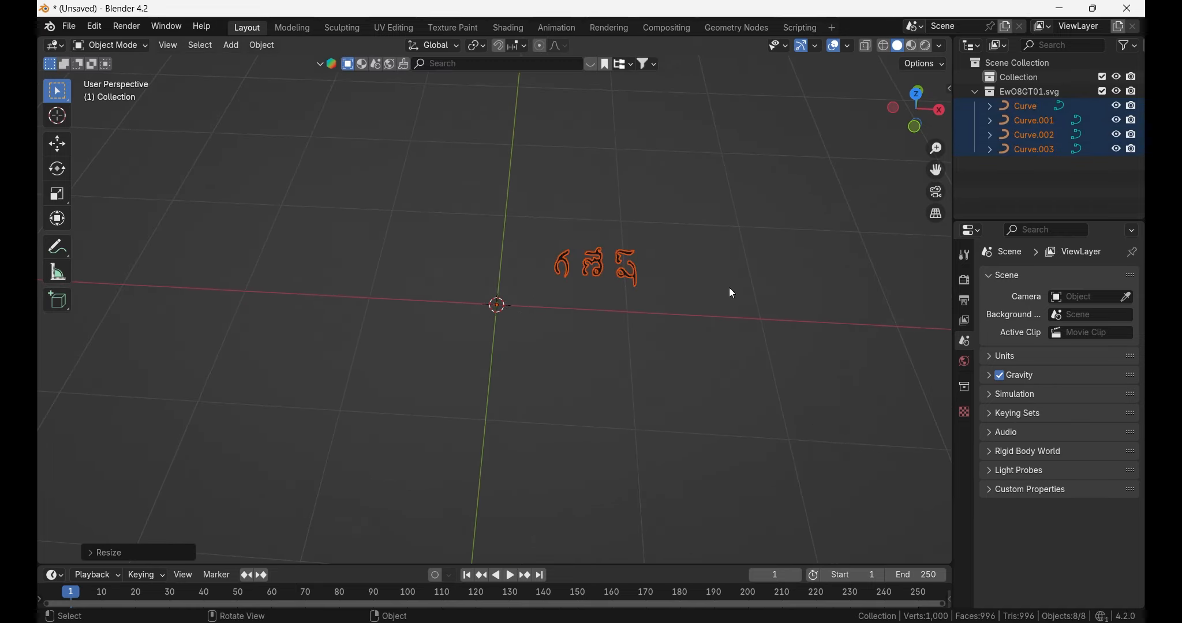
pyautogui.press('s')
pyautogui.click(329, 496)
pyautogui.hotkey('ctrl', 'z')
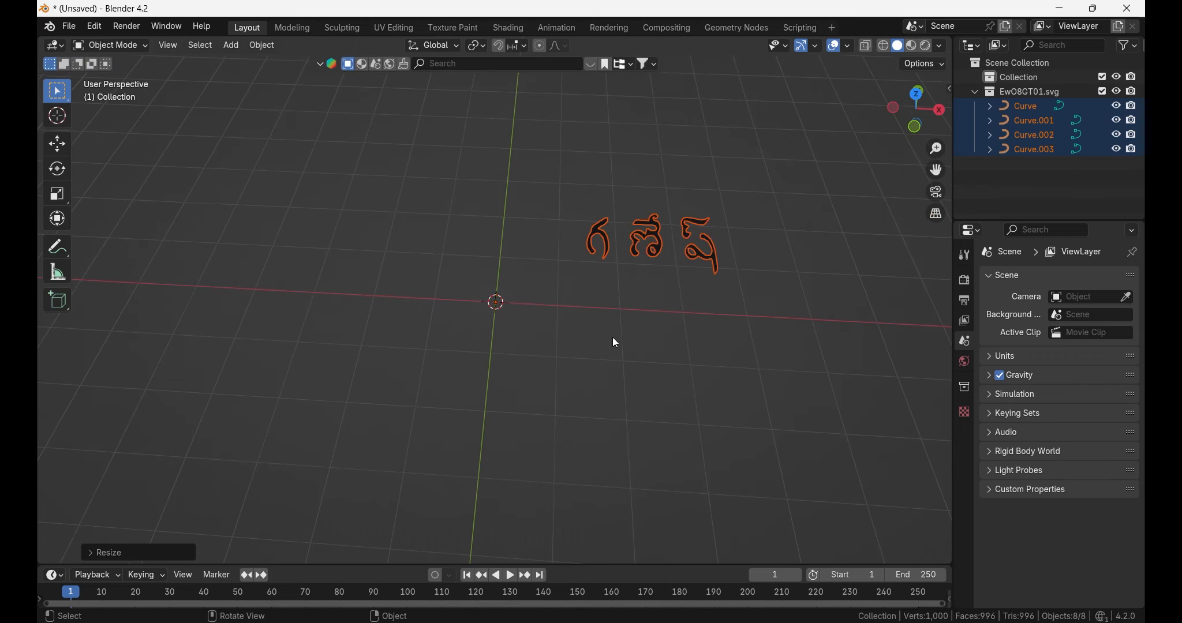
# Rotate the selected letters 90° about the global X axis so the word stands upright
pyautogui.keyDown('shift'); pyautogui.moveTo(643, 353); pyautogui.dragTo(564, 338, button='middle'); pyautogui.keyUp('shift')
pyautogui.press('r')
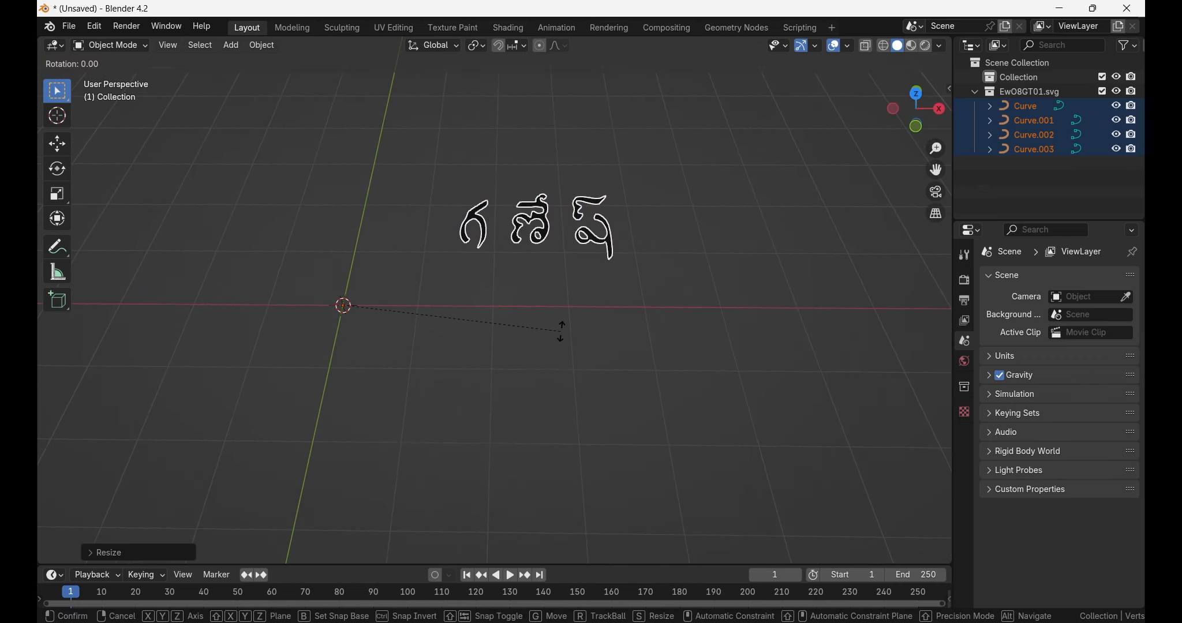
pyautogui.write('x90')
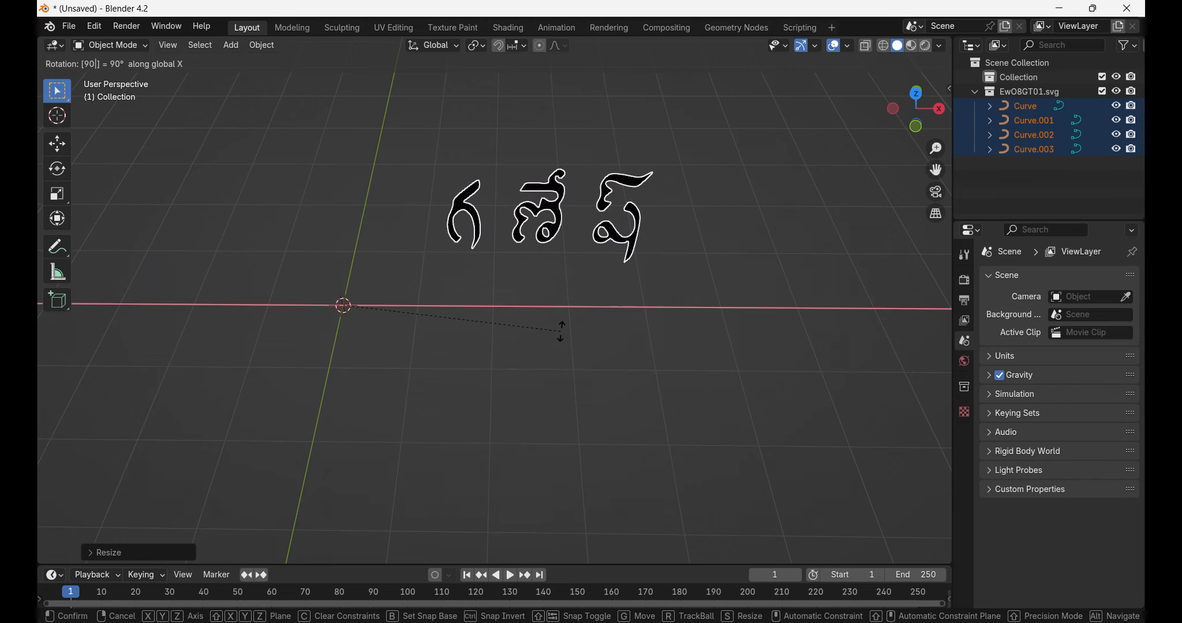
pyautogui.press('Return')
pyautogui.moveTo(523, 417); pyautogui.dragTo(649, 418, button='middle')
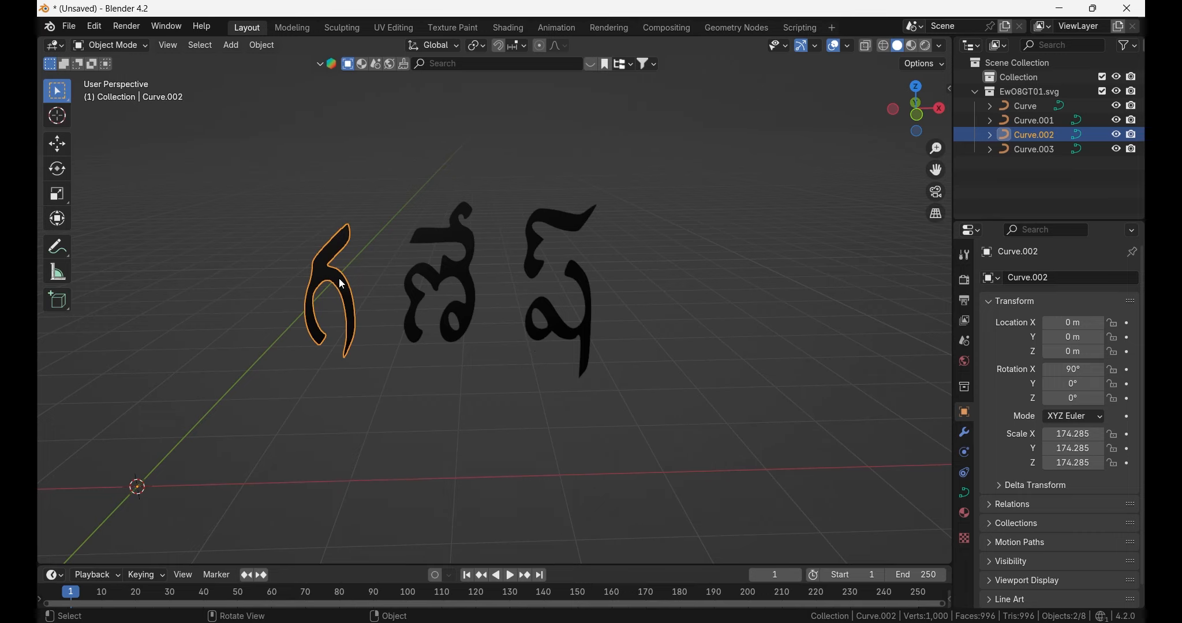
# Select the parts of the lettering one by one to check which pieces are separate curves
pyautogui.click(435, 294)
pyautogui.click(540, 254)
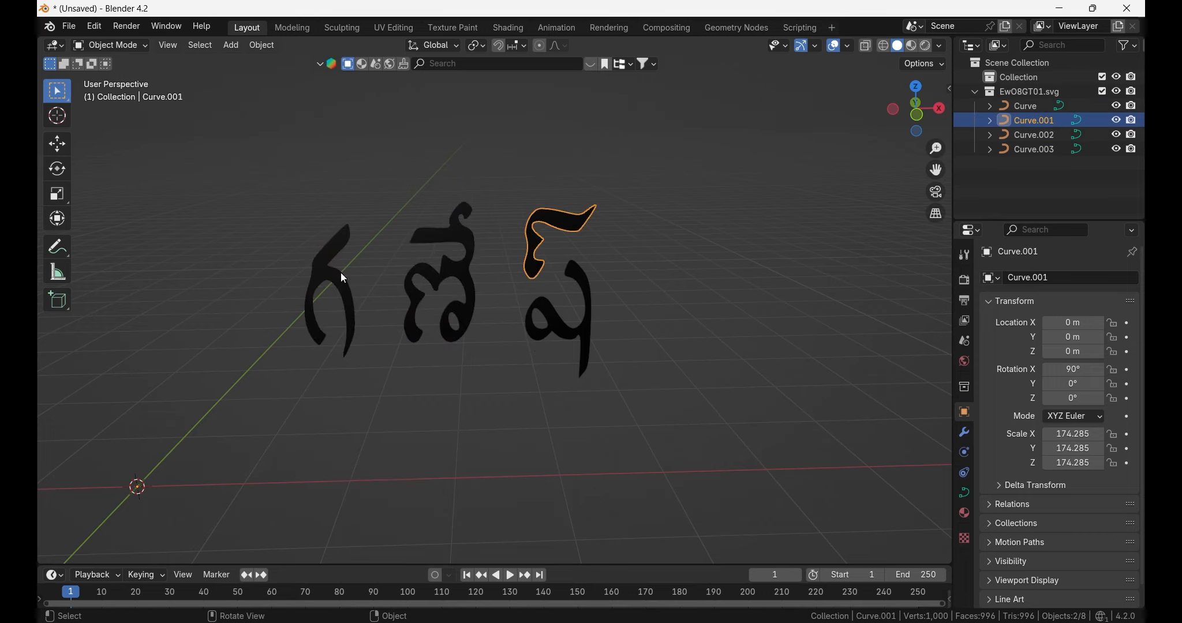
pyautogui.click(546, 319)
# Set the base color of the first letter's shared SVG material to white with Value 1.000, and switch the material to nodes
pyautogui.click(333, 282)
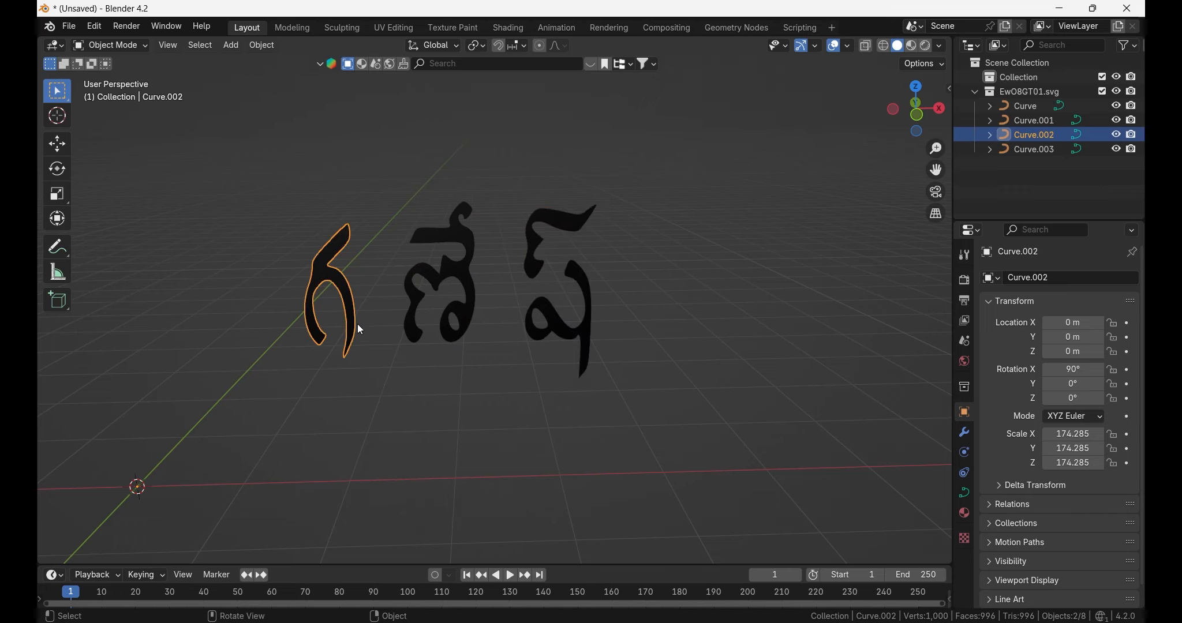
pyautogui.click(964, 513)
pyautogui.click(1064, 424)
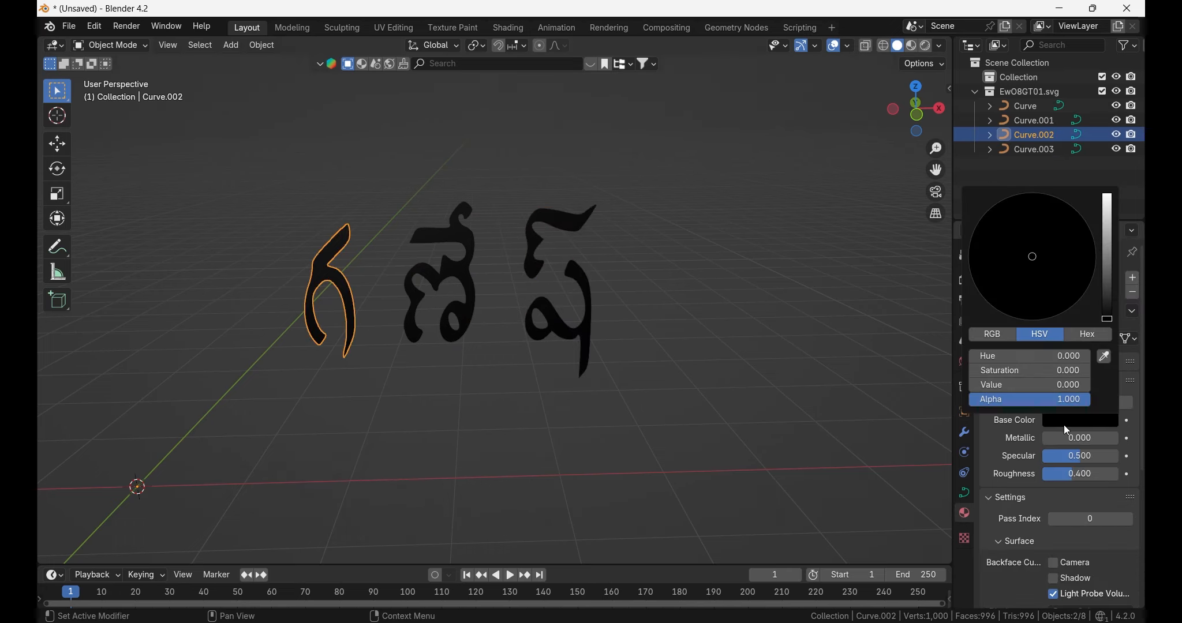
pyautogui.click(1066, 421)
pyautogui.moveTo(1112, 318); pyautogui.dragTo(1112, 199)
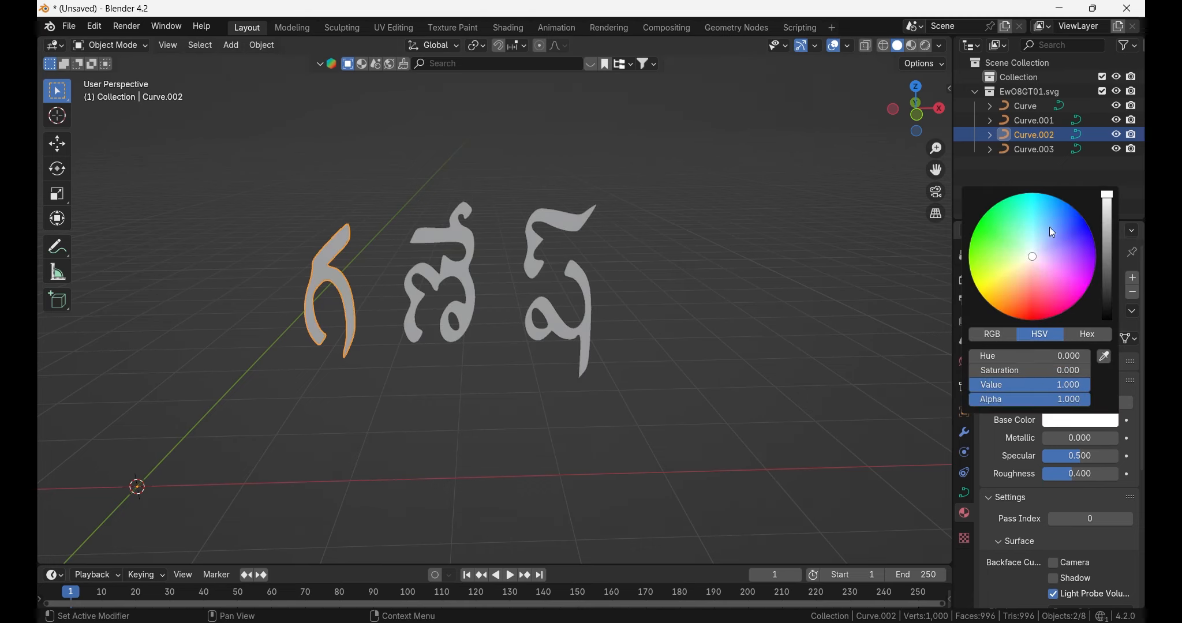
pyautogui.click(802, 326)
pyautogui.click(1030, 404)
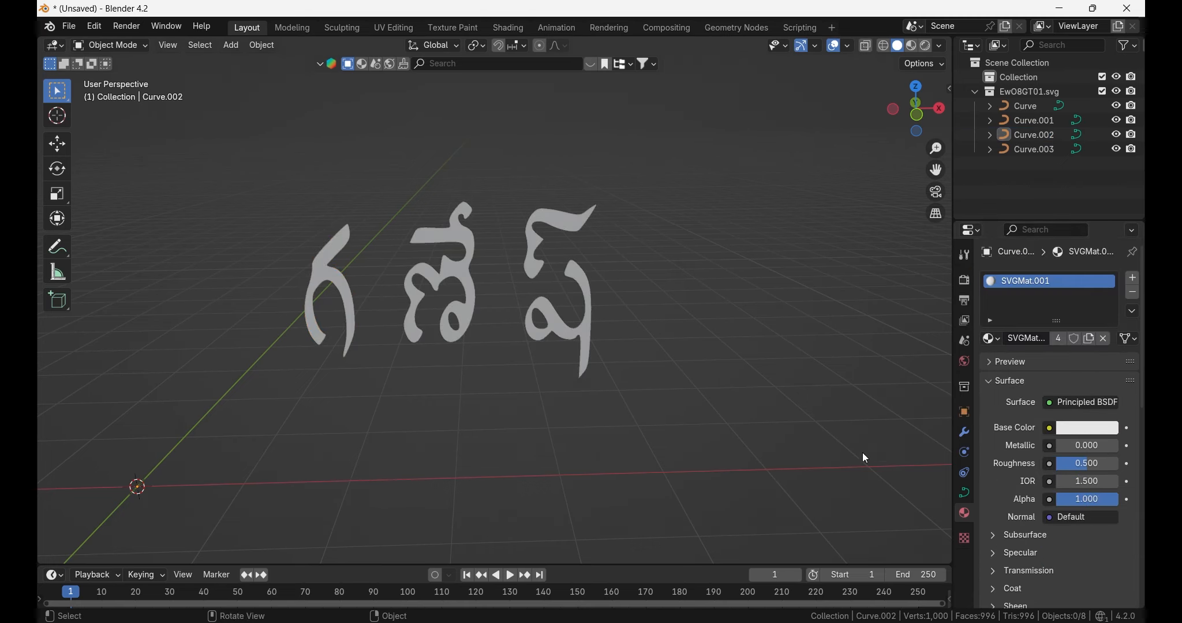
# Select the first letter and show the Geometry settings of its curve data
pyautogui.scroll(-1, 818, 411)
pyautogui.moveTo(497, 392); pyautogui.dragTo(475, 347, button='middle')
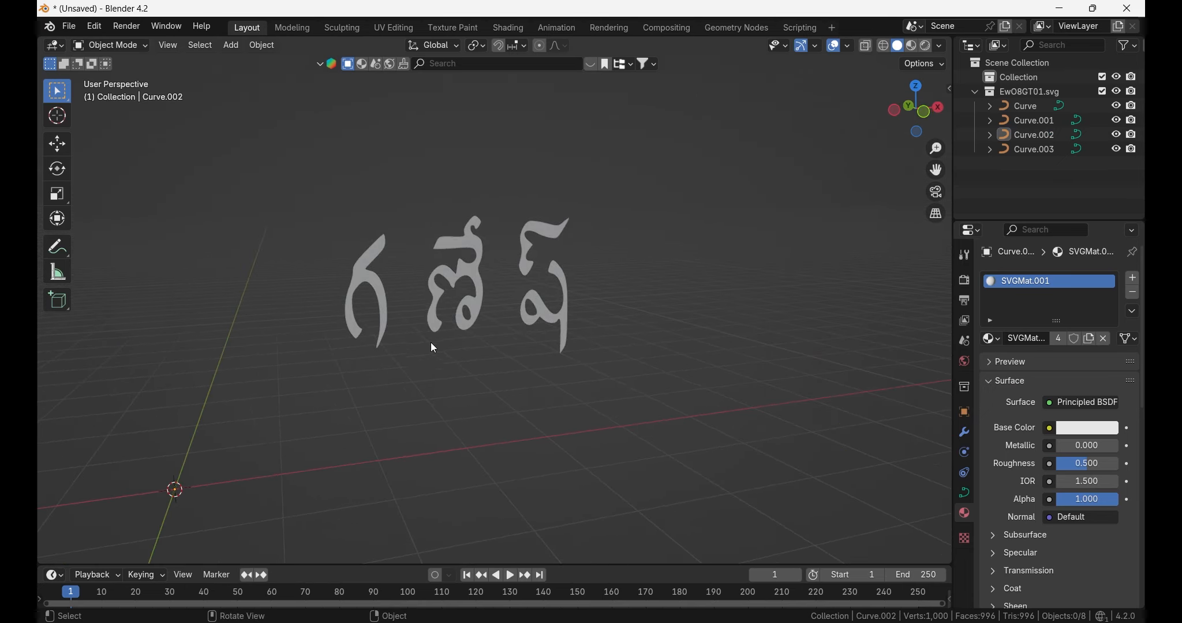
pyautogui.click(380, 286)
pyautogui.moveTo(453, 383); pyautogui.dragTo(509, 390, button='middle')
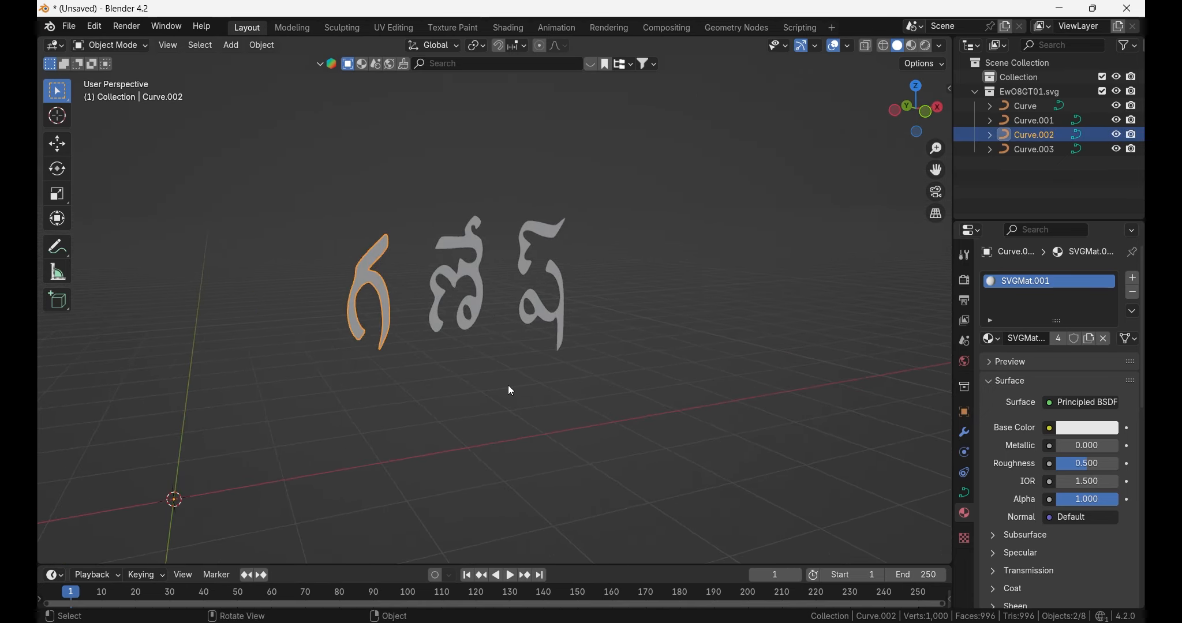
pyautogui.click(966, 494)
pyautogui.click(890, 510)
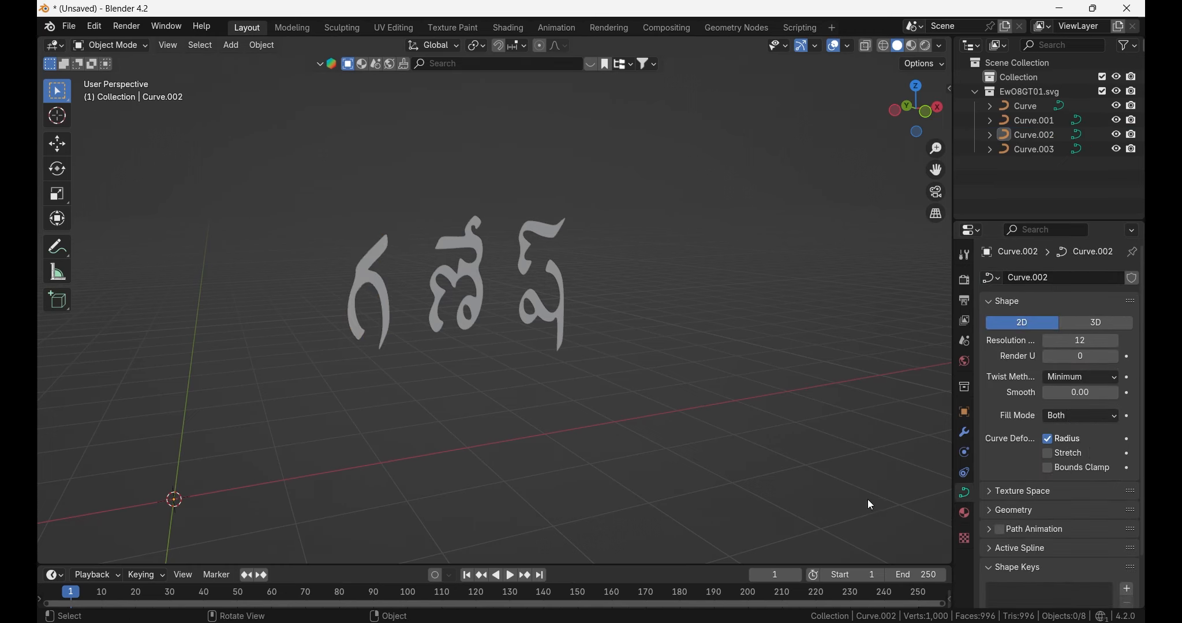
pyautogui.click(384, 284)
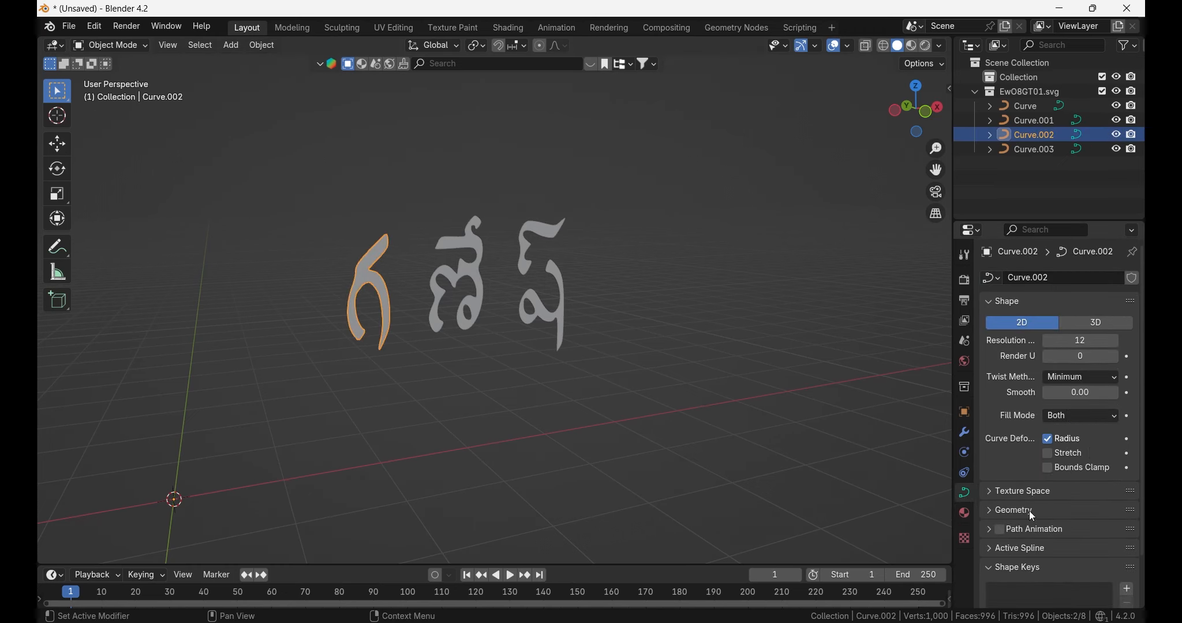
pyautogui.click(987, 513)
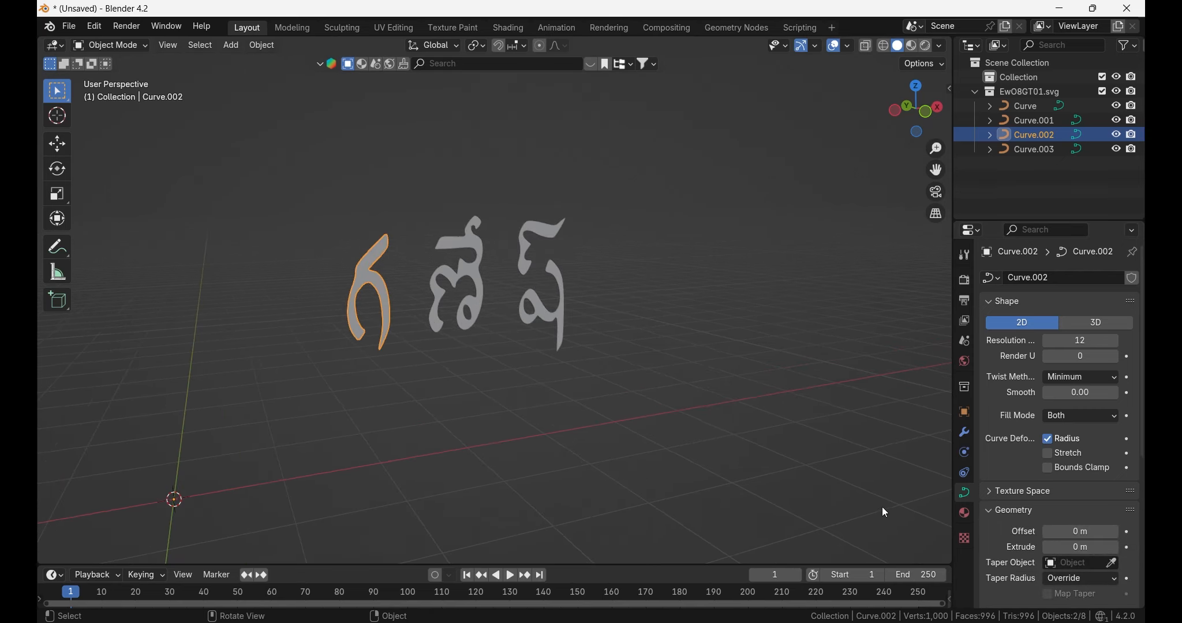
# Extrude the first letter's curve by 0.002 m
pyautogui.scroll(-1, 1037, 496)
pyautogui.moveTo(1074, 520)
pyautogui.mouseDown()
pyautogui.moveTo(1097, 520)
pyautogui.moveTo(1081, 519)
pyautogui.mouseUp()
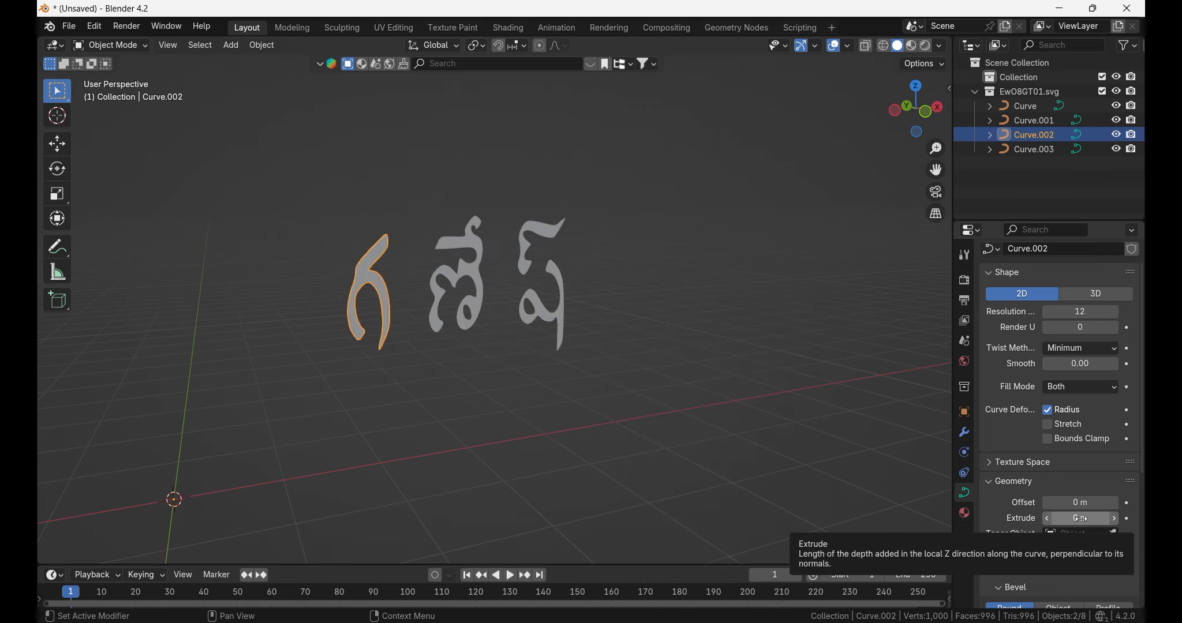
pyautogui.click(1086, 522)
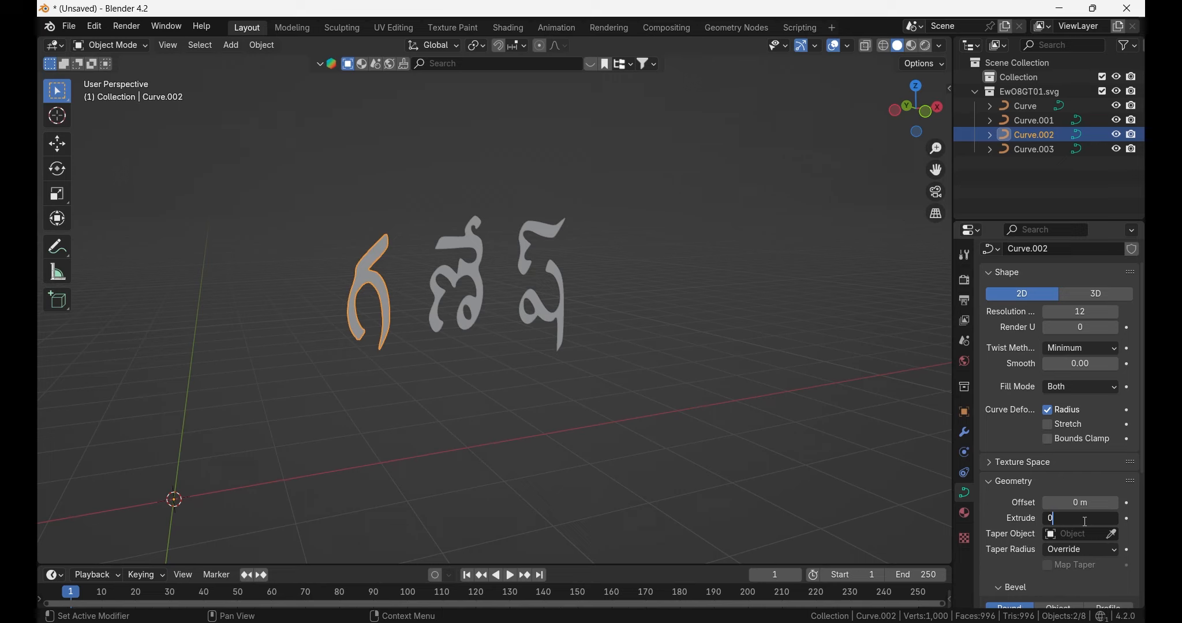
pyautogui.write('0.002')
pyautogui.press('Return')
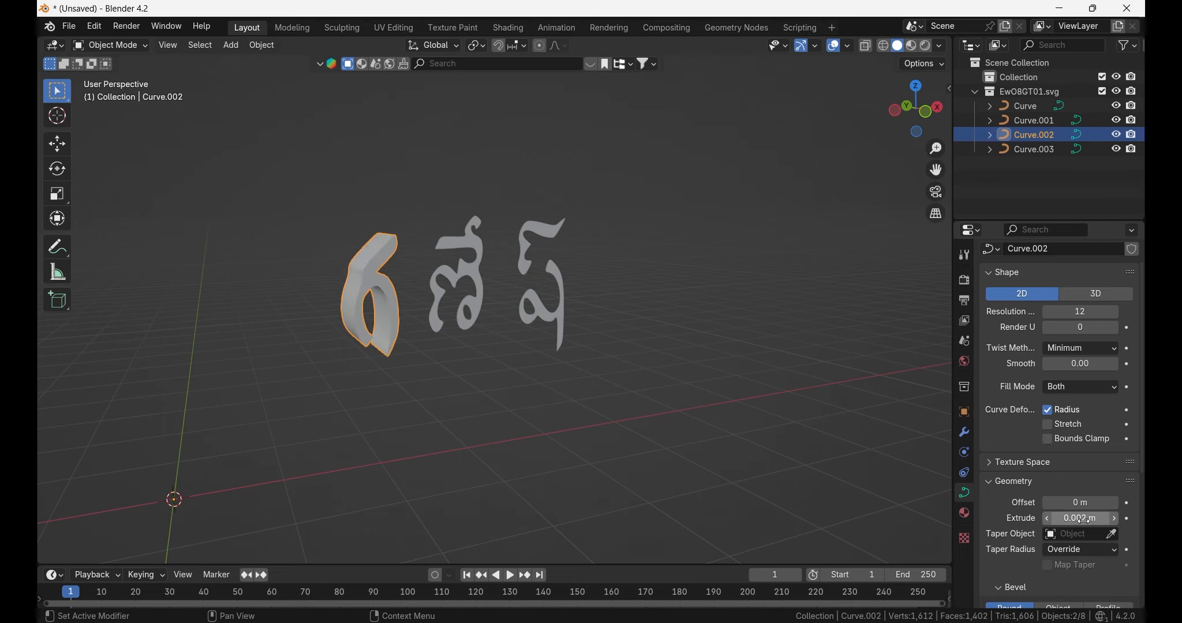
# Inspect the first letter's thickness from the side and set its extrusion to 0.001 m
pyautogui.moveTo(358, 426); pyautogui.dragTo(460, 341, button='middle')
pyautogui.click(1079, 518)
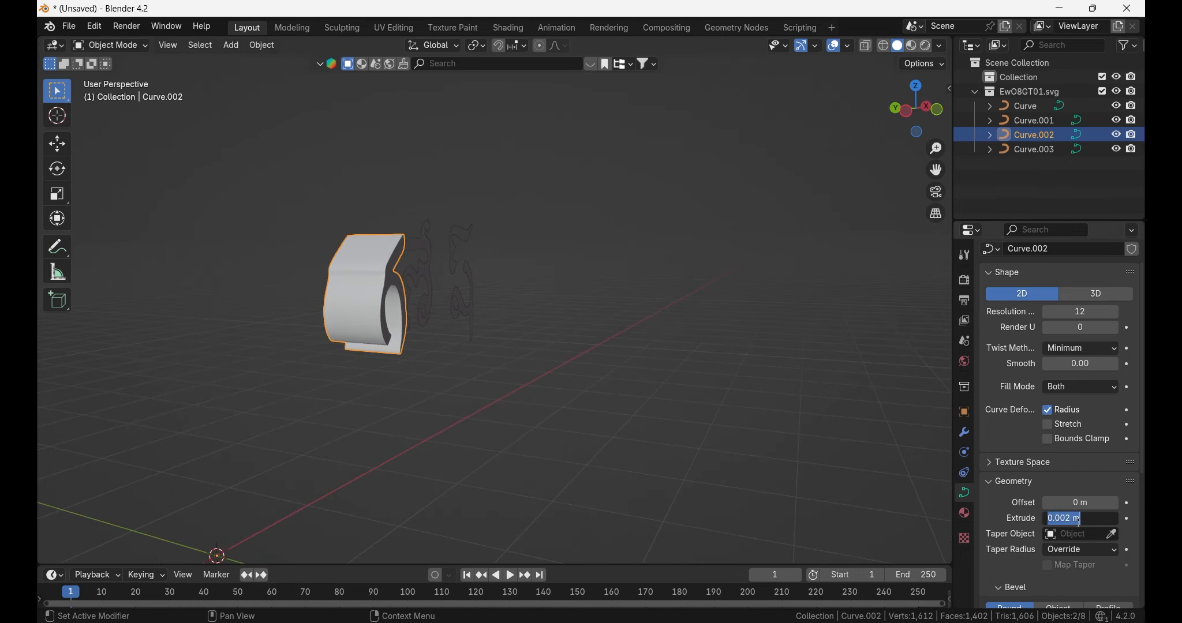
pyautogui.write('0.002')
pyautogui.press('Return')
pyautogui.moveTo(454, 367); pyautogui.dragTo(454, 327, button='middle')
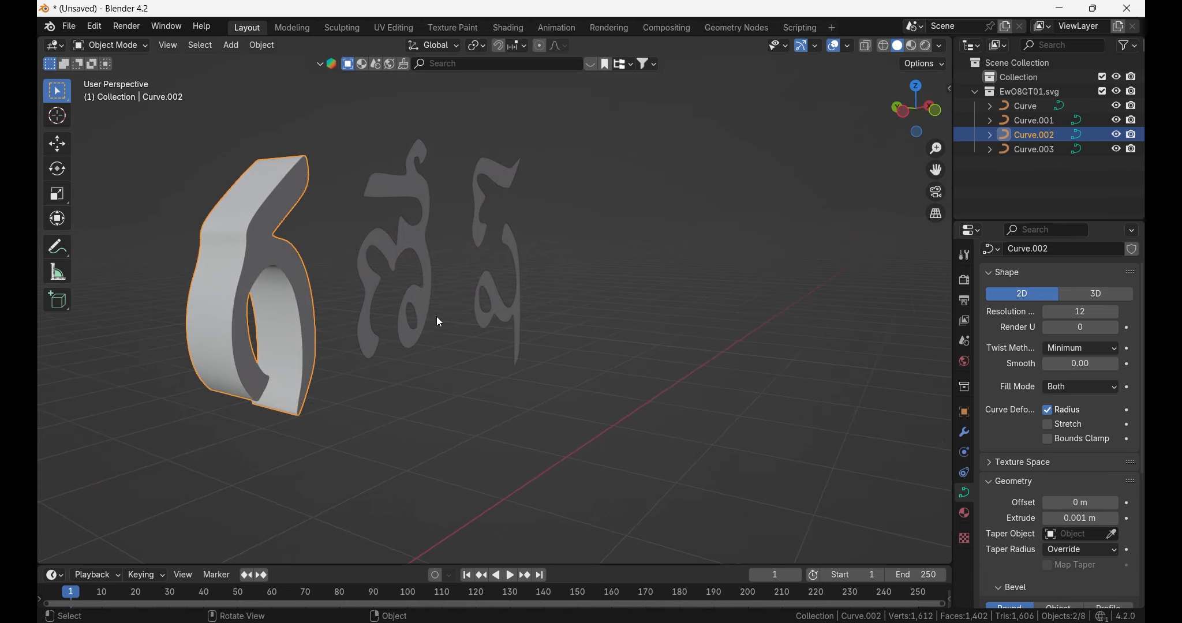
# Extrude the middle letter's curve by 0.001 m
pyautogui.click(367, 274)
pyautogui.click(1081, 518)
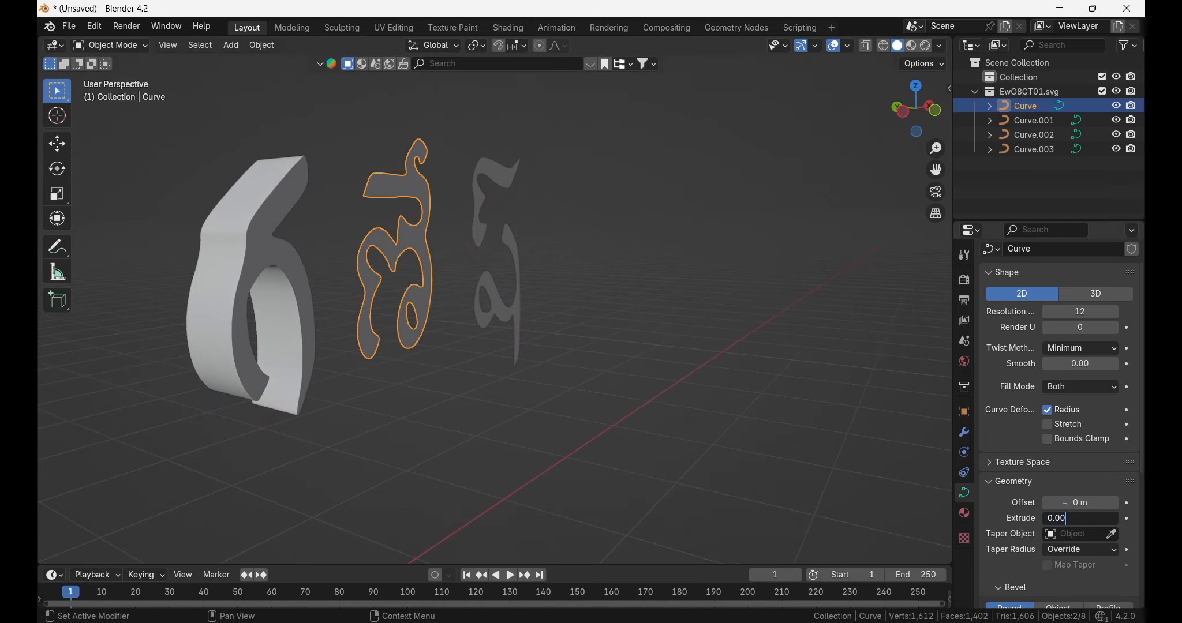
pyautogui.press('Return')
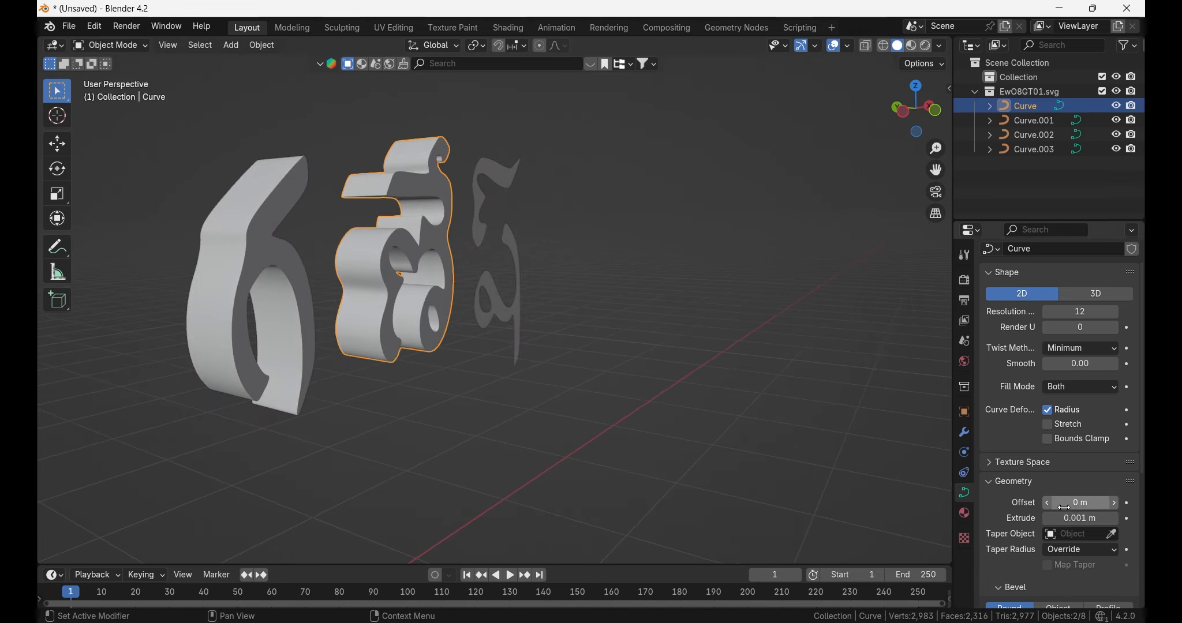
# Extrude both the lower and the upper part of the last letter by 0.001 m, and deselect everything
pyautogui.click(495, 290)
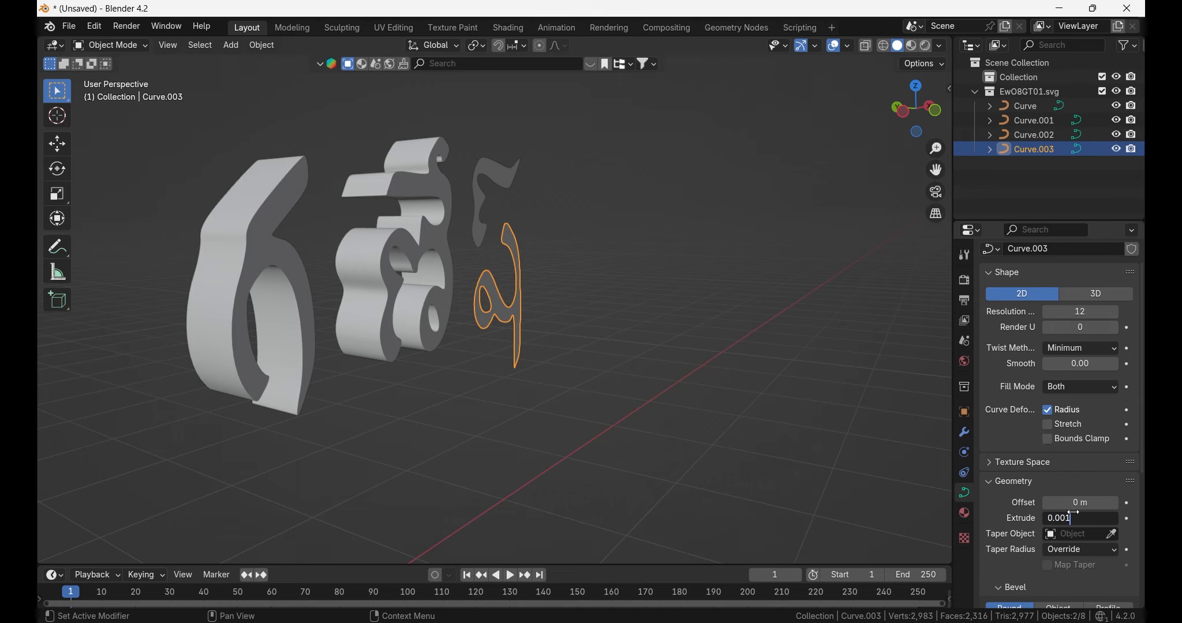
pyautogui.click(1072, 512)
pyautogui.write('0.001')
pyautogui.press('Return')
pyautogui.click(509, 175)
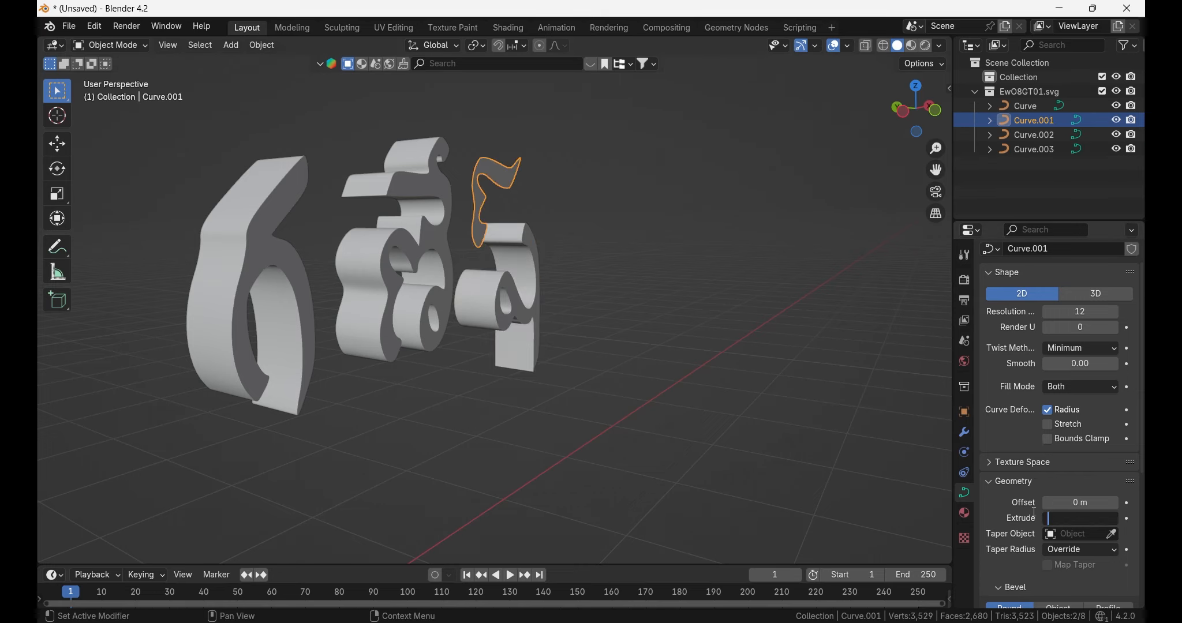
pyautogui.write('0.001')
pyautogui.press('Return')
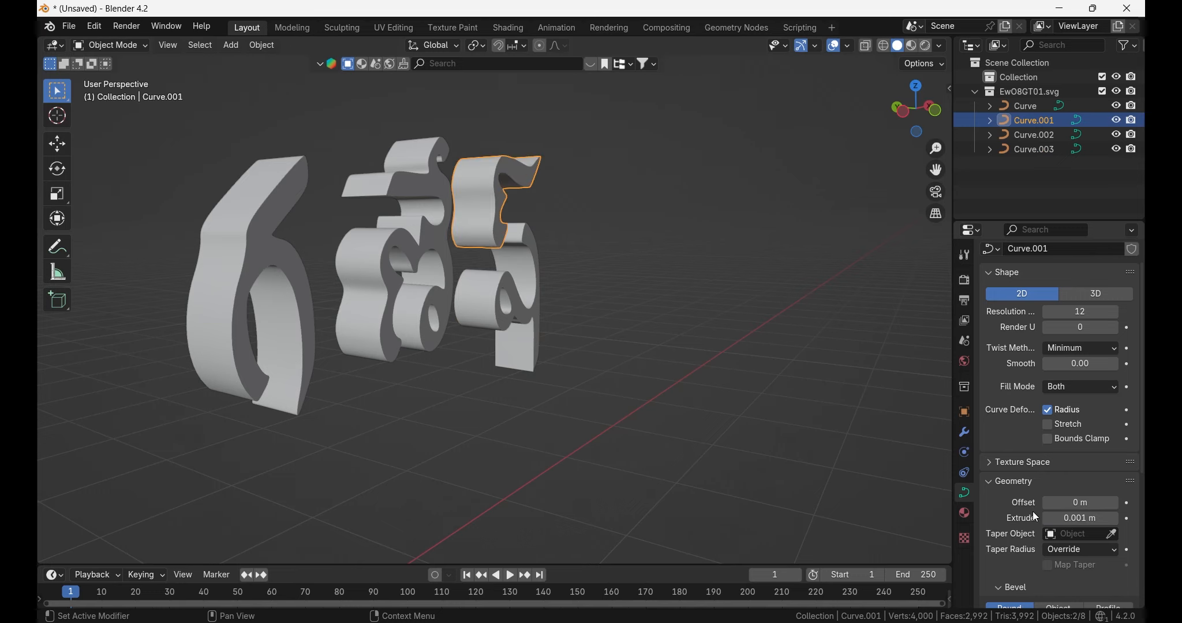
pyautogui.click(678, 390)
pyautogui.moveTo(664, 361); pyautogui.dragTo(536, 376, button='middle')
pyautogui.scroll(-1, 534, 374)
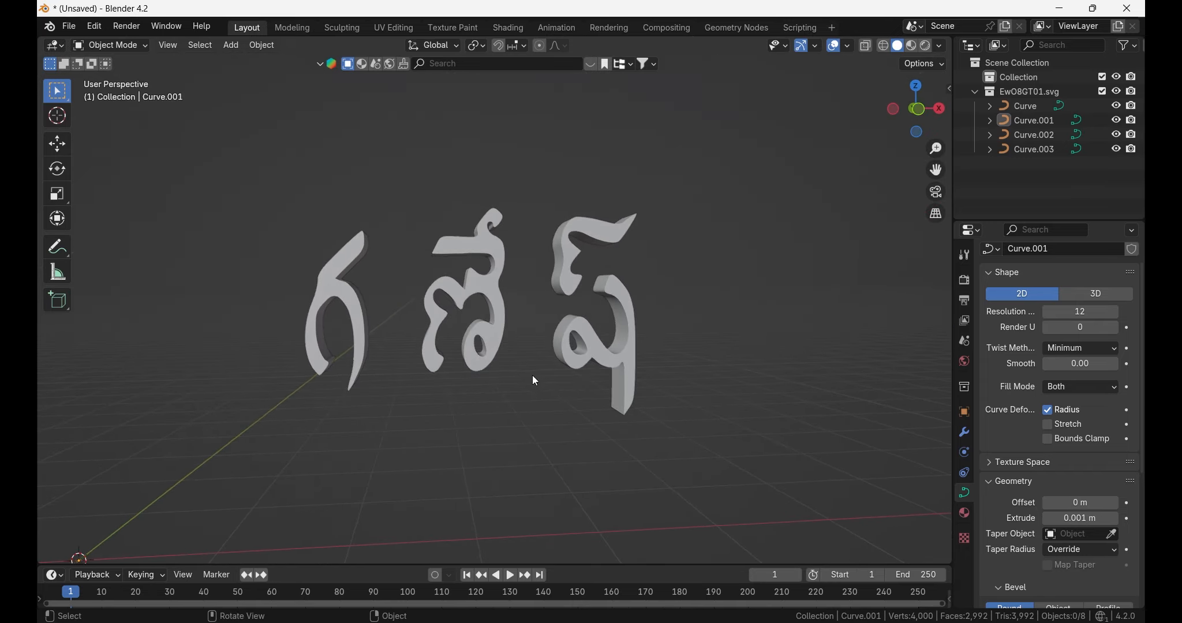
# Activate the Move tool and set the middle letter's origin to its Center of Mass (Surface)
pyautogui.click(489, 294)
pyautogui.scroll(-3, 527, 414)
pyautogui.click(53, 153)
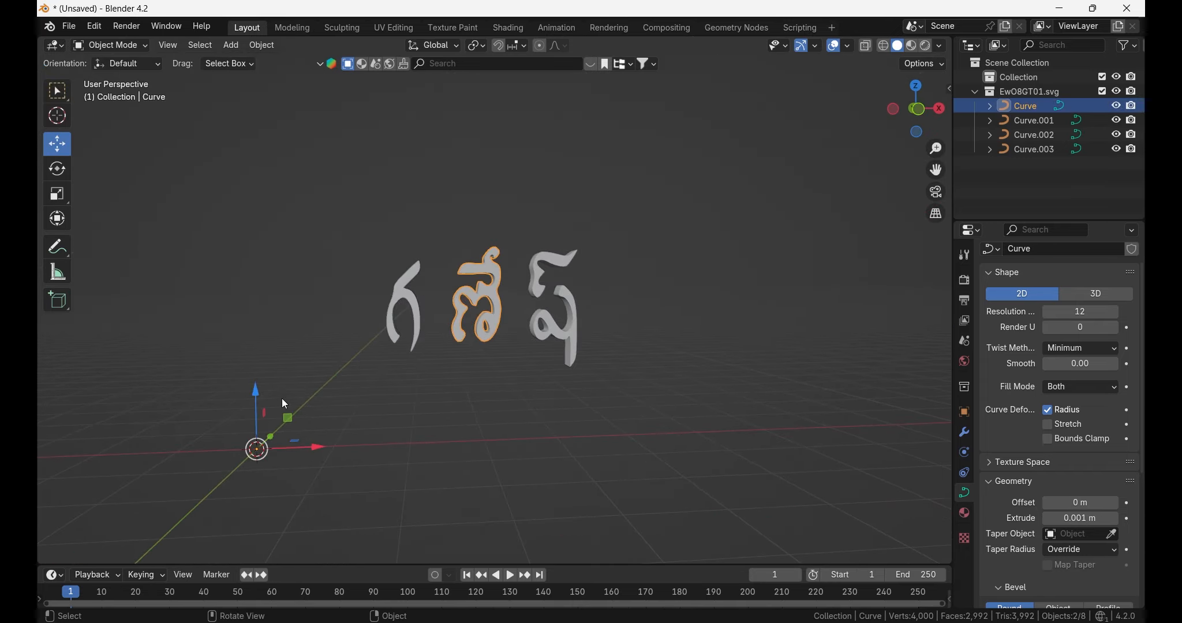
pyautogui.rightClick(492, 286)
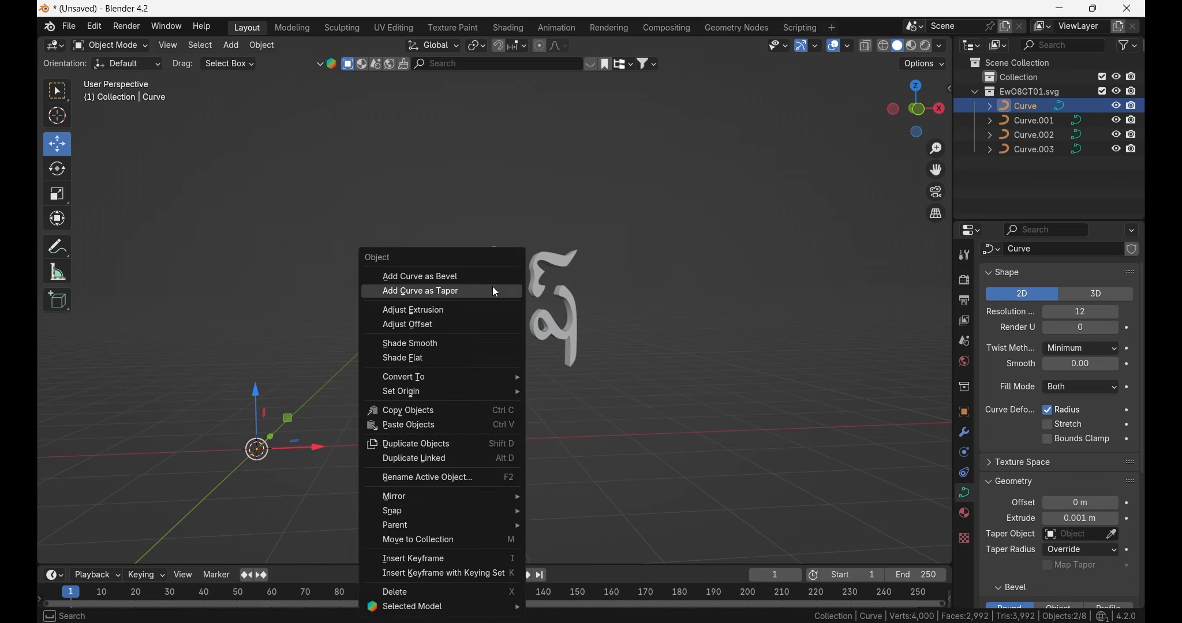
pyautogui.rightClick(489, 296)
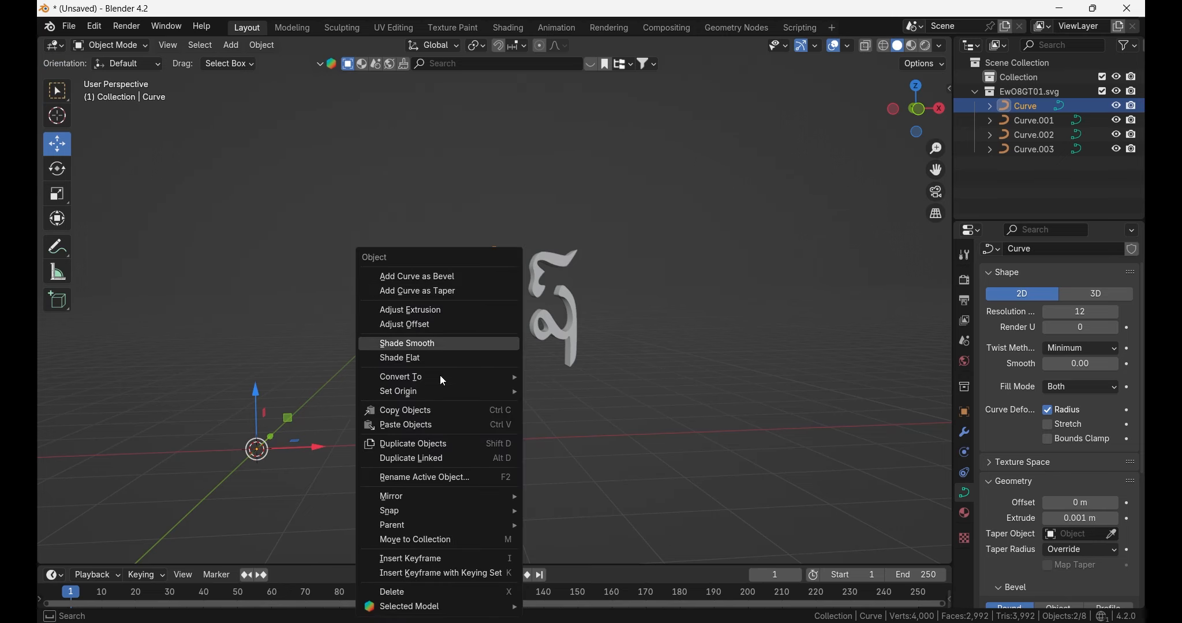
pyautogui.moveTo(427, 392)
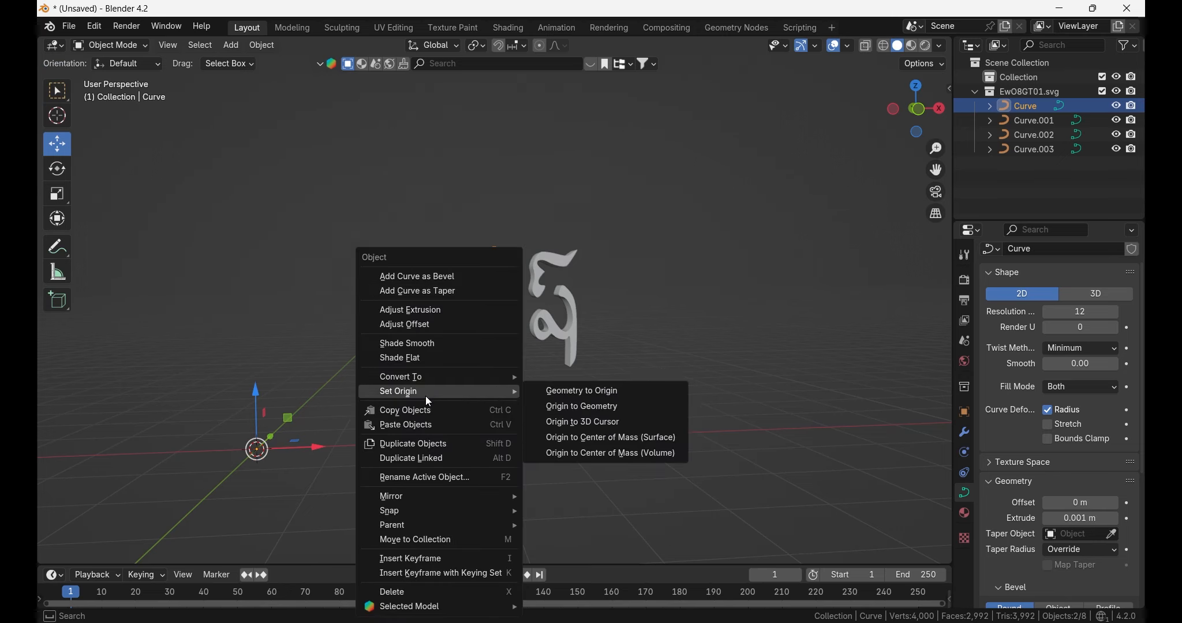
pyautogui.click(596, 437)
# Set the first letter's origin to its Center of Mass (Surface)
pyautogui.click(395, 300)
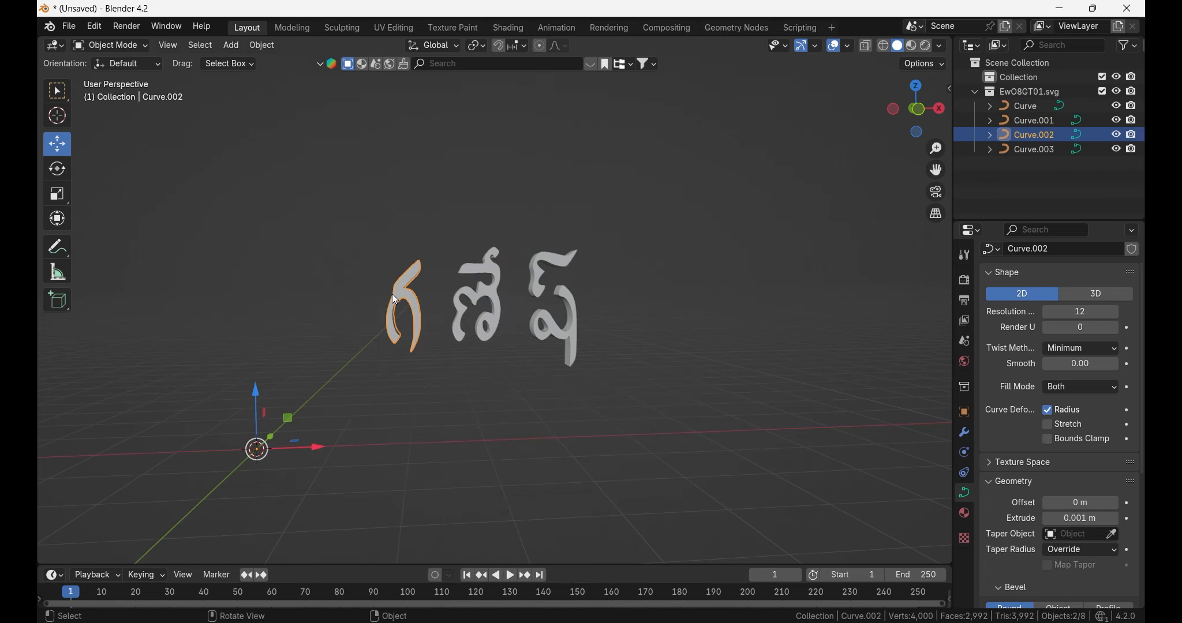
pyautogui.rightClick(394, 300)
pyautogui.moveTo(395, 297)
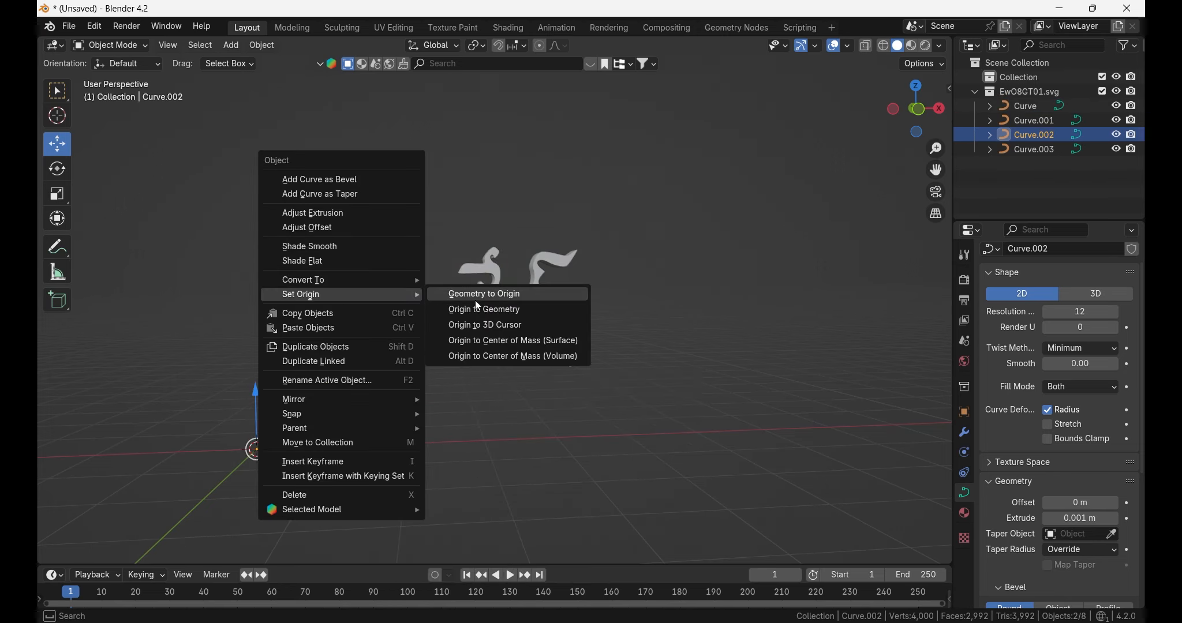
pyautogui.click(495, 344)
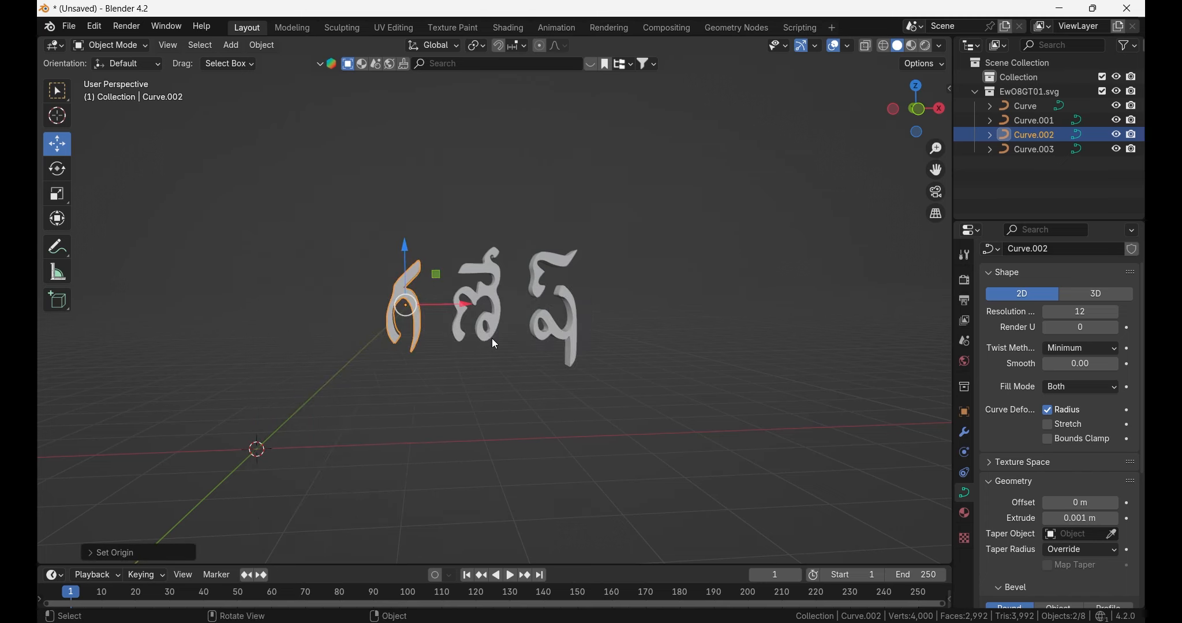
# Set the origin of the last letter's lower part to its Center of Mass (Surface)
pyautogui.click(539, 296)
pyautogui.click(547, 321)
pyautogui.rightClick(548, 322)
pyautogui.moveTo(545, 322)
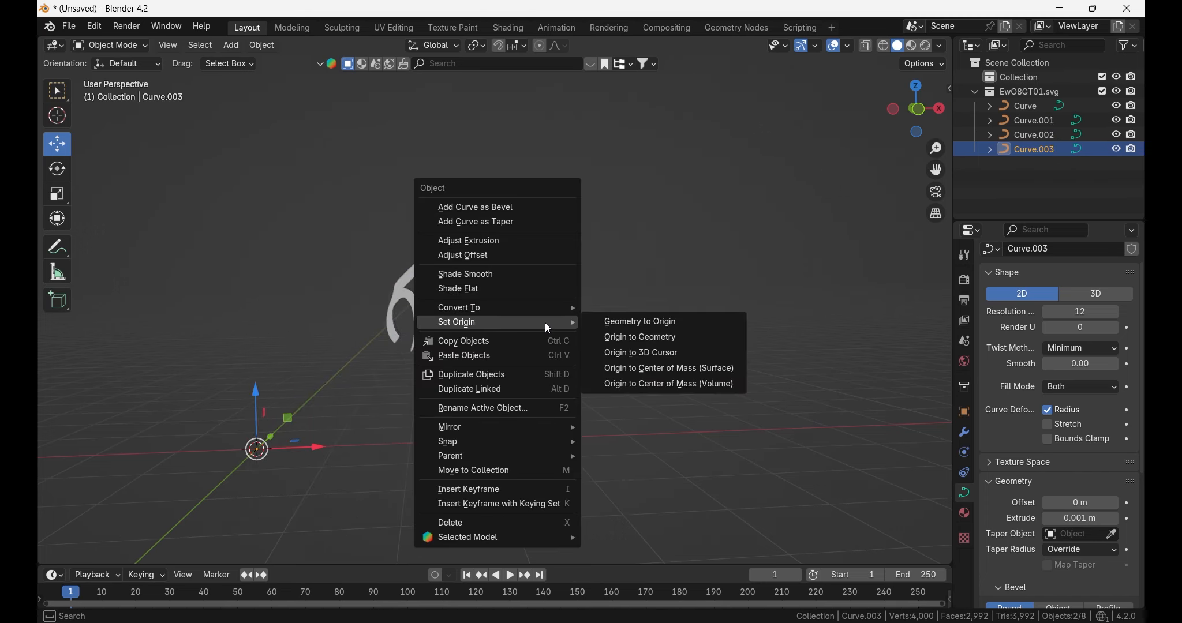
pyautogui.click(631, 368)
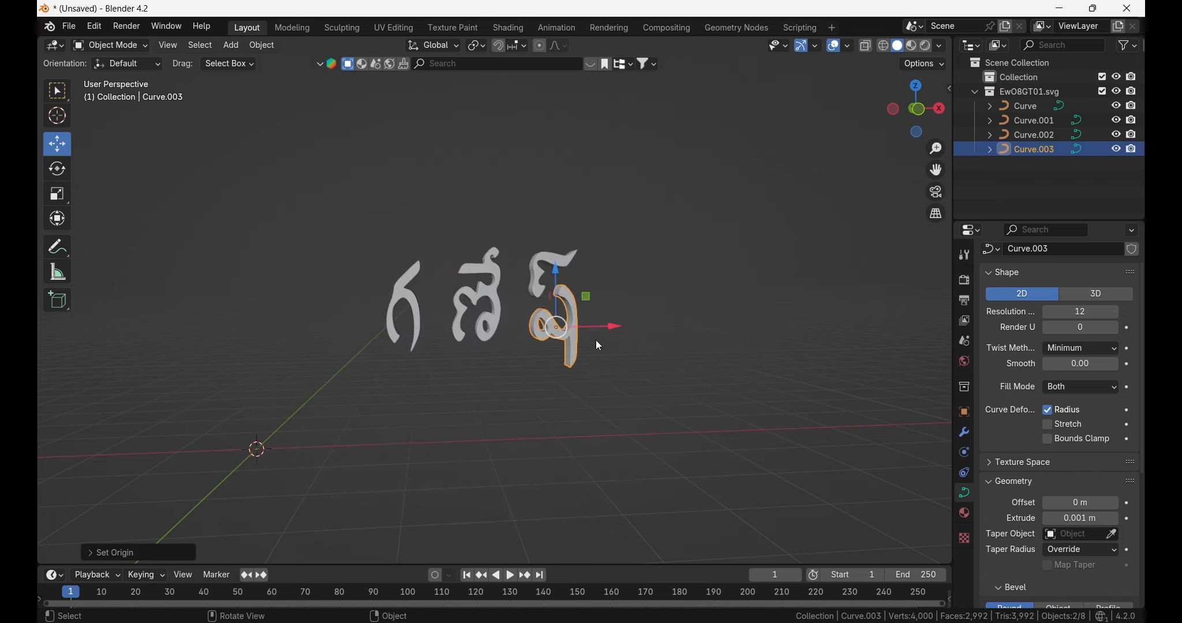
# Set the origin of the last letter's upper part to its Center of Mass (Surface) and deselect everything
pyautogui.click(541, 267)
pyautogui.rightClick(539, 262)
pyautogui.moveTo(550, 263)
pyautogui.click(636, 308)
pyautogui.click(493, 415)
pyautogui.moveTo(493, 415); pyautogui.dragTo(497, 439, button='middle')
pyautogui.scroll(2, 492, 445)
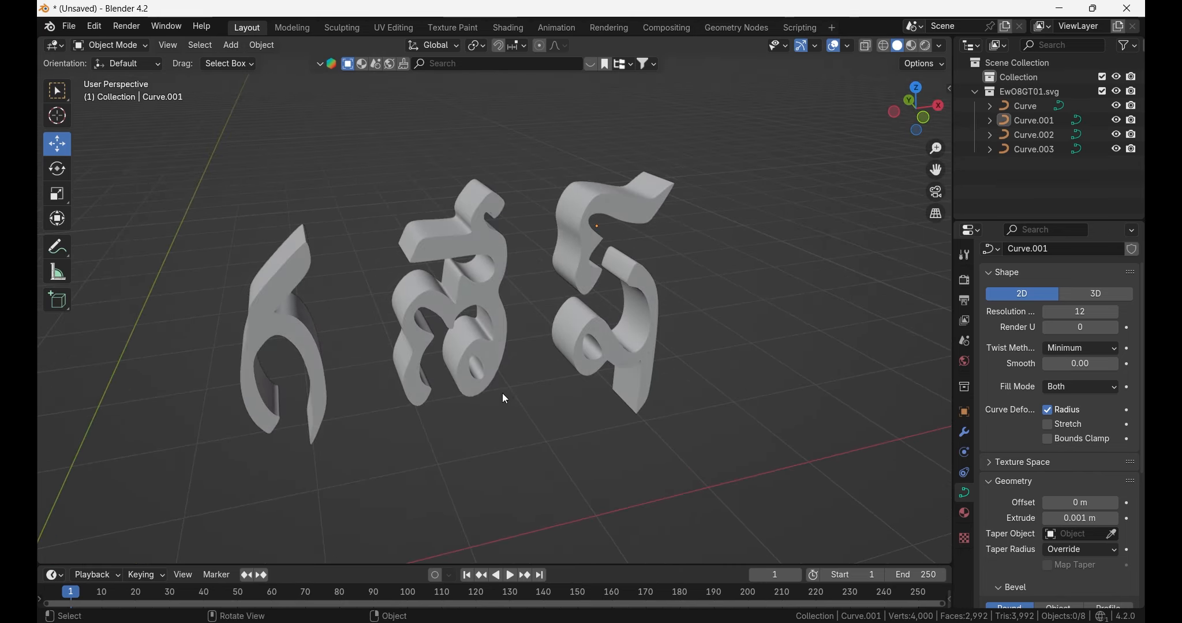
# Try moving the middle letter up and the first letter down along the Z axis
pyautogui.click(481, 389)
pyautogui.scroll(-2, 475, 416)
pyautogui.moveTo(461, 245); pyautogui.dragTo(460, 134)
pyautogui.moveTo(454, 353); pyautogui.dragTo(362, 300, button='middle')
pyautogui.click(348, 296)
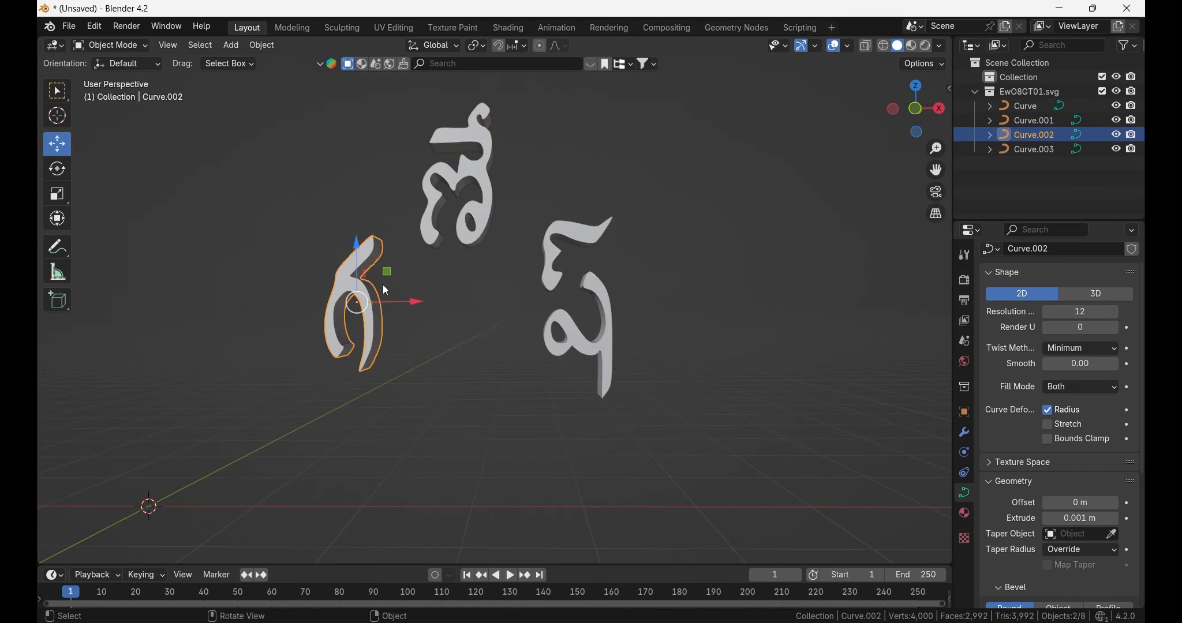
pyautogui.moveTo(366, 256); pyautogui.dragTo(364, 375)
pyautogui.moveTo(500, 333); pyautogui.dragTo(511, 340, button='middle')
pyautogui.click(524, 454)
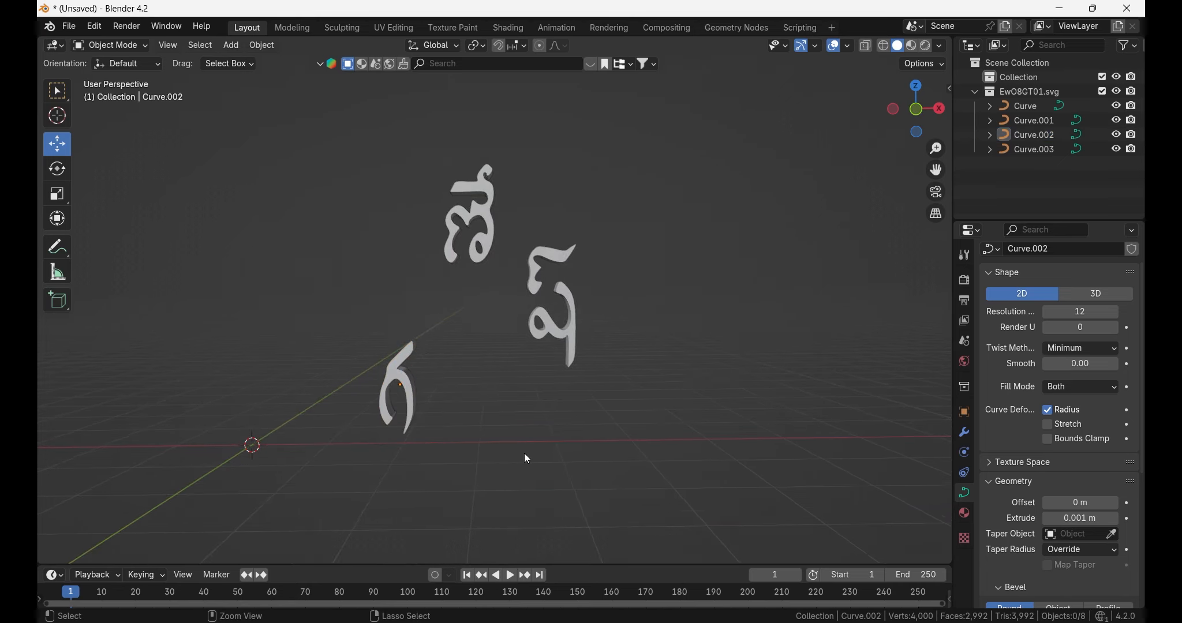
# Undo the vertical moves of the first and middle letters
pyautogui.hotkey('ctrl', 'z')
pyautogui.hotkey('ctrl', 'z')
pyautogui.hotkey('ctrl', 'z')
pyautogui.hotkey('ctrl', 'z')
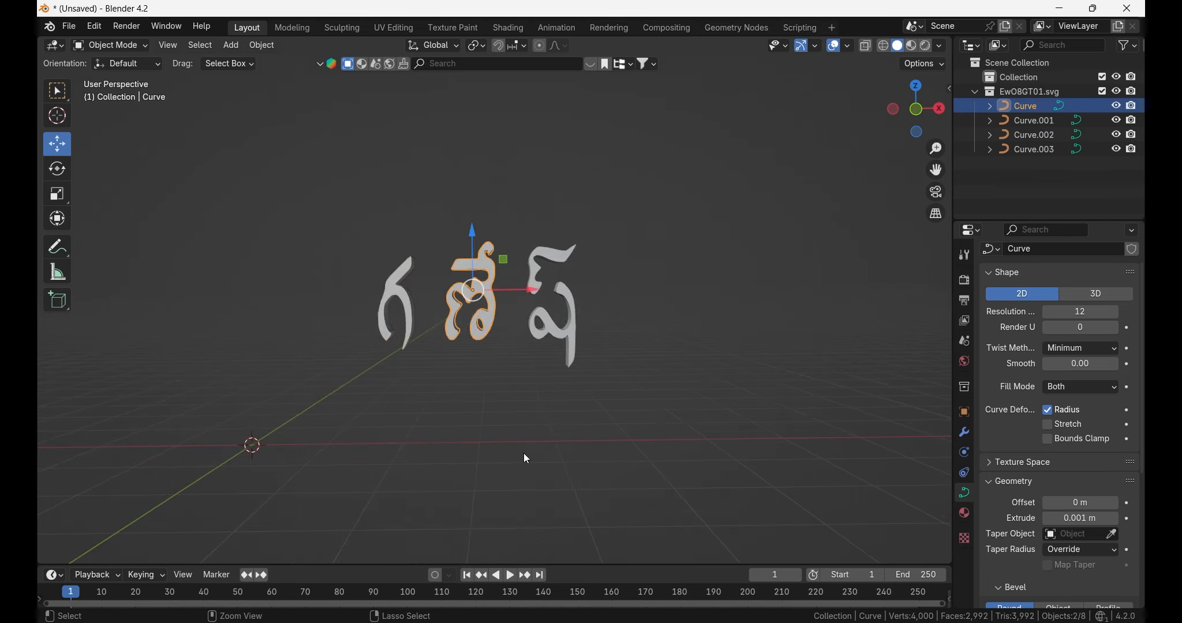
pyautogui.scroll(5, 562, 416)
pyautogui.moveTo(538, 422); pyautogui.dragTo(581, 430, button='middle')
pyautogui.click(639, 398)
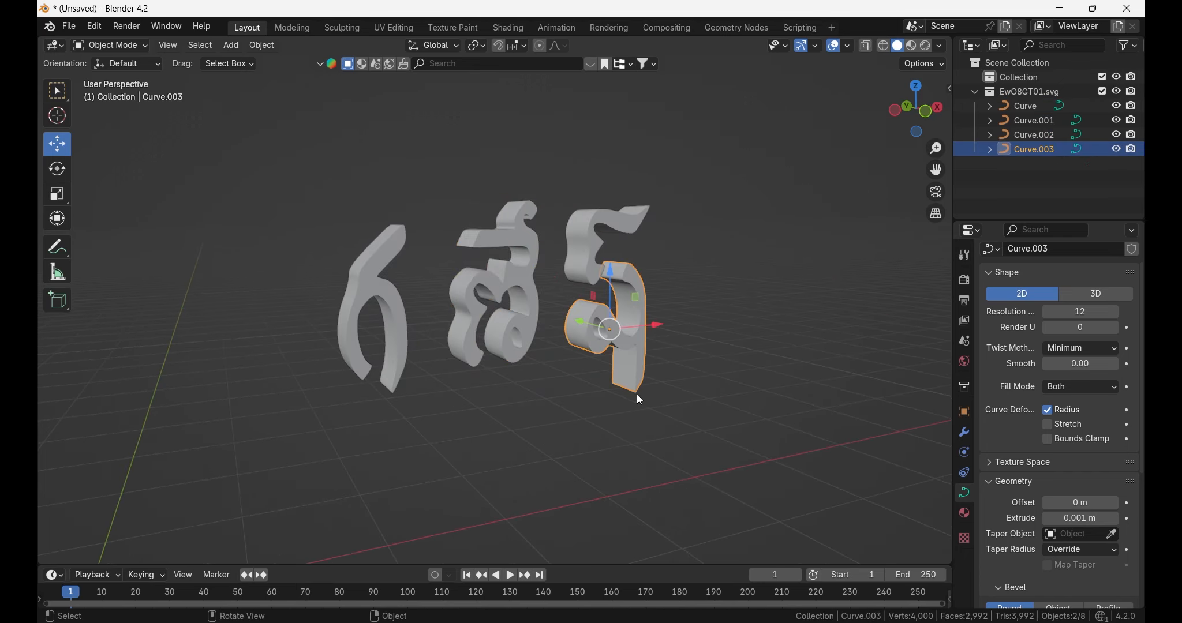
pyautogui.click(729, 389)
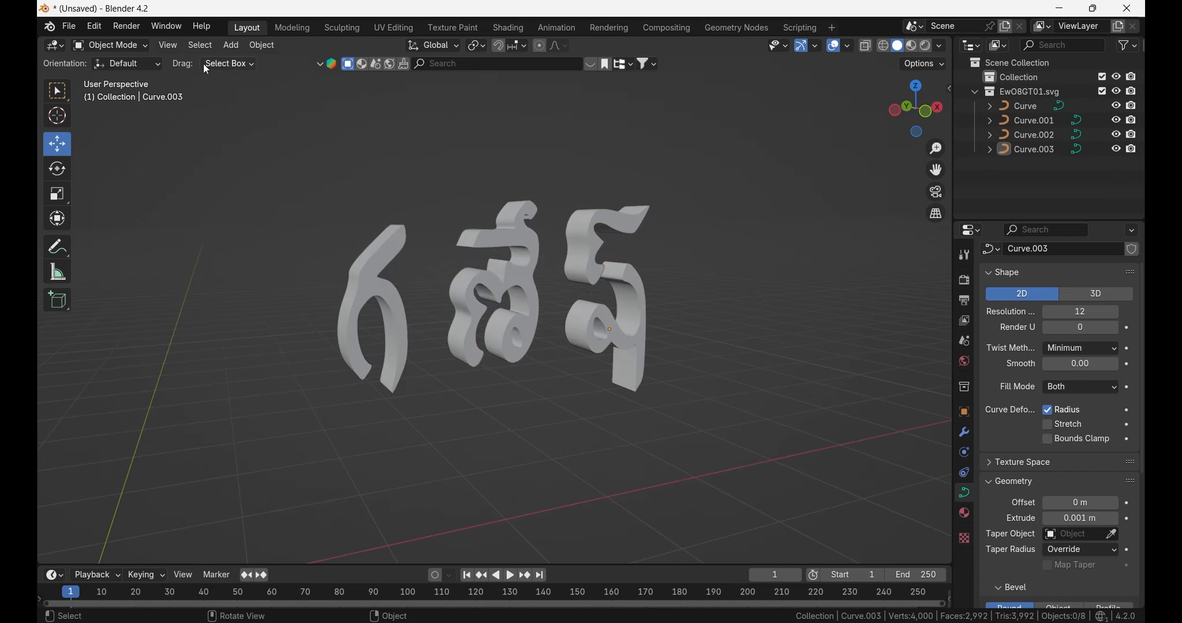
# Add a camera to the scene and look through it
pyautogui.click(234, 45)
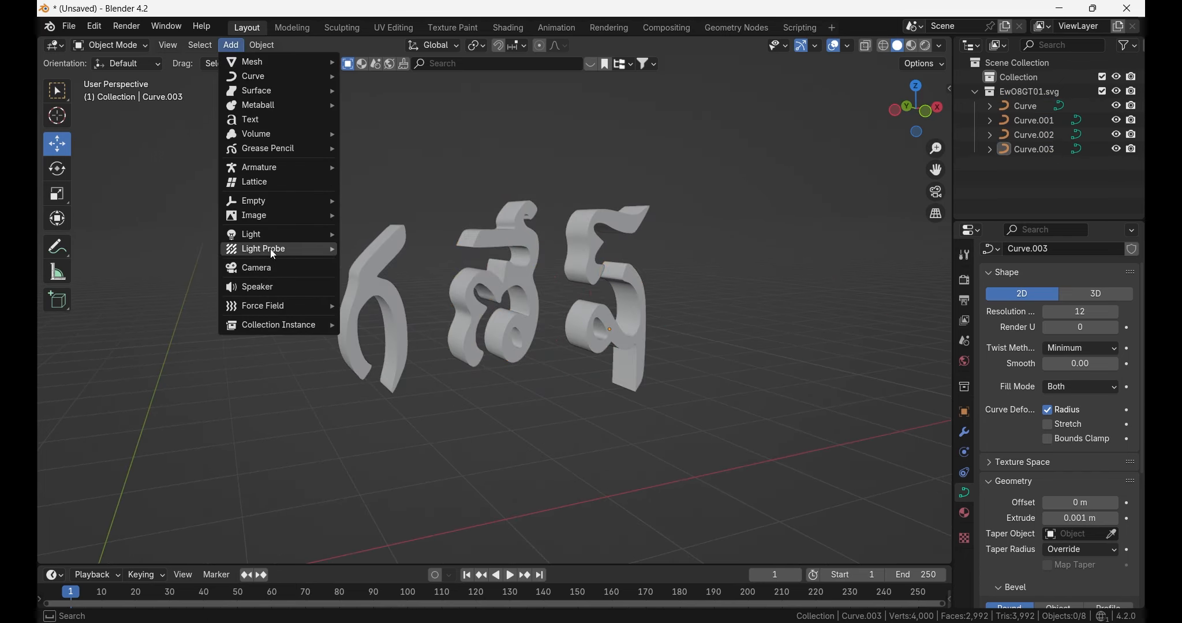
pyautogui.click(265, 268)
pyautogui.press('KP_0')
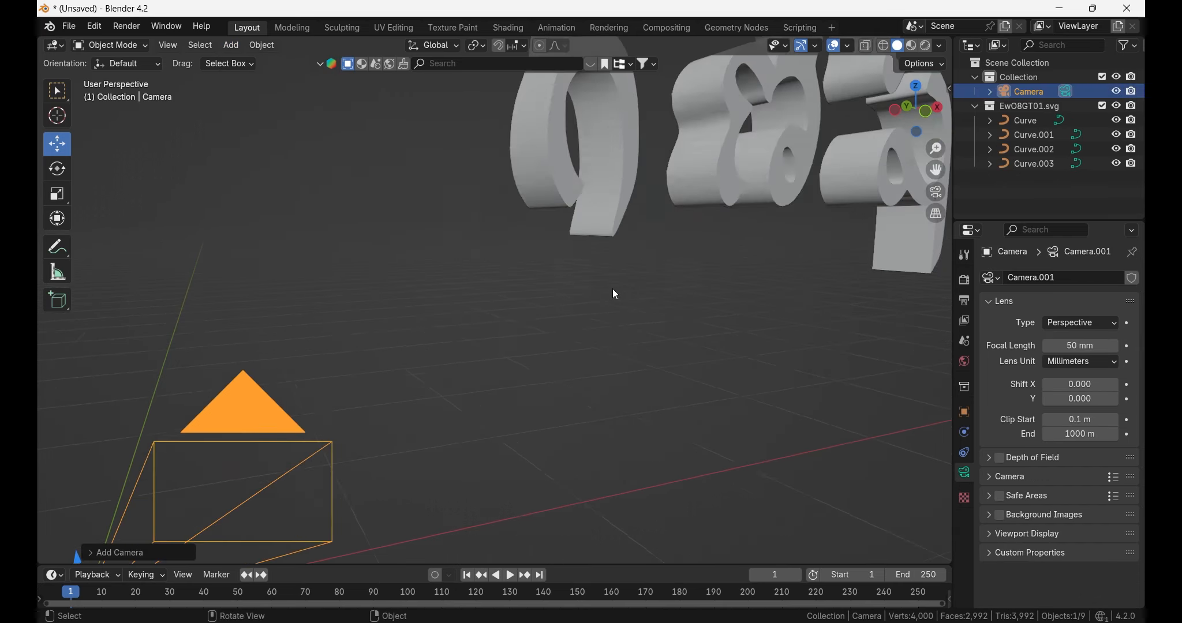
pyautogui.press('KP_0')
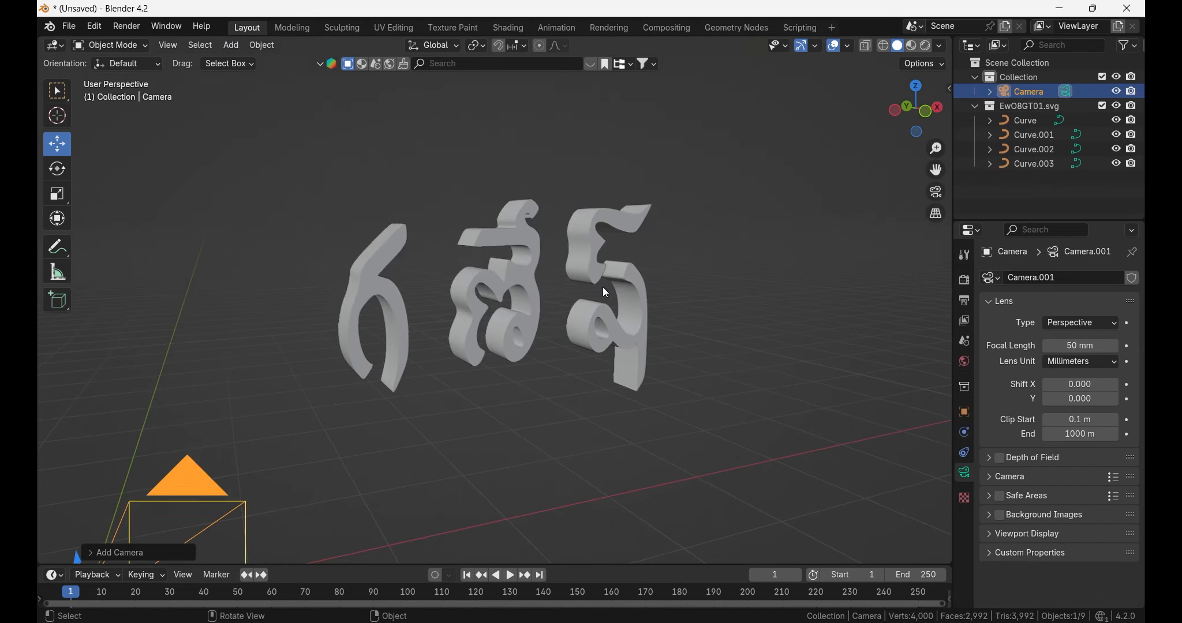
pyautogui.press('KP_0')
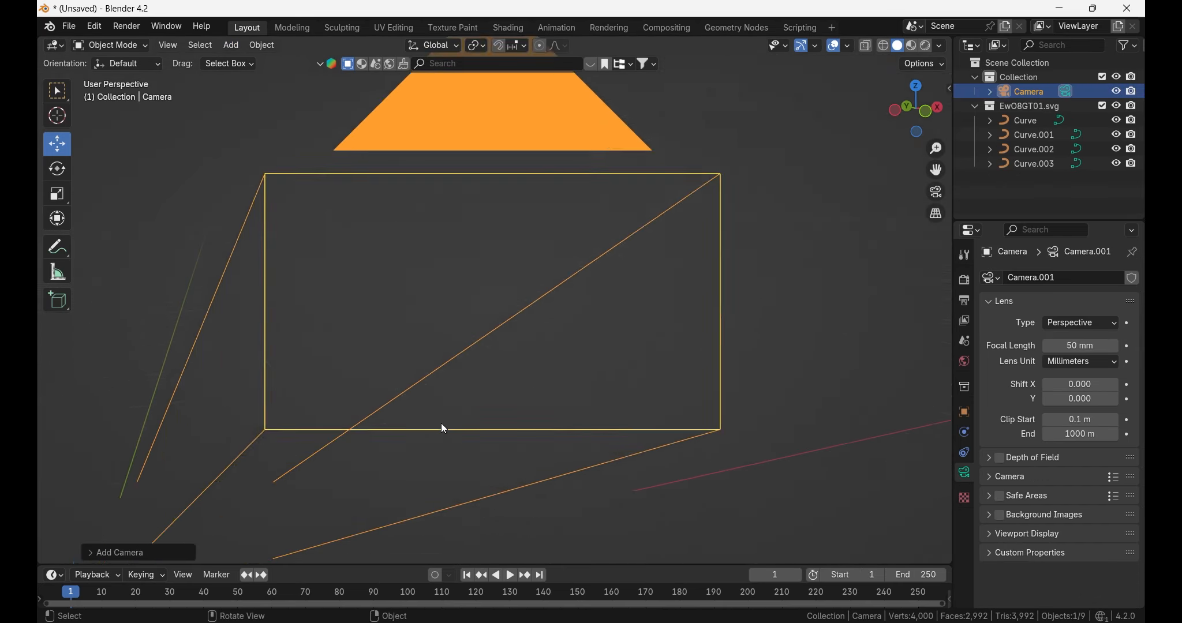
# Lock the camera to the view, frame all three letters centrally in it, and leave the camera view
pyautogui.press('n')
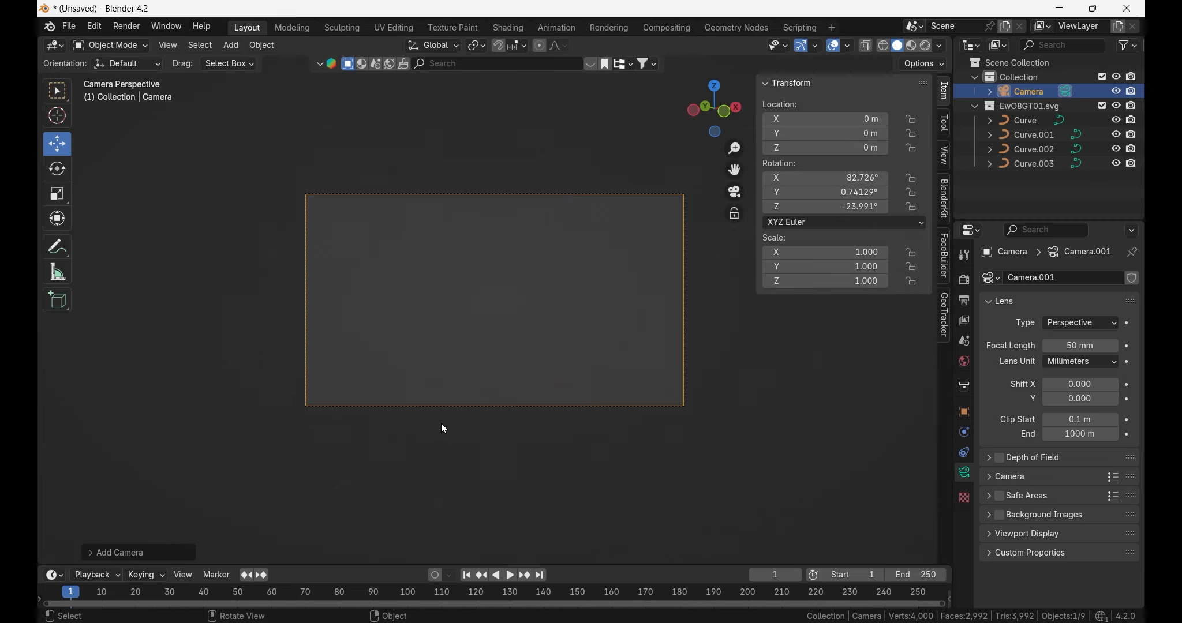
pyautogui.click(944, 157)
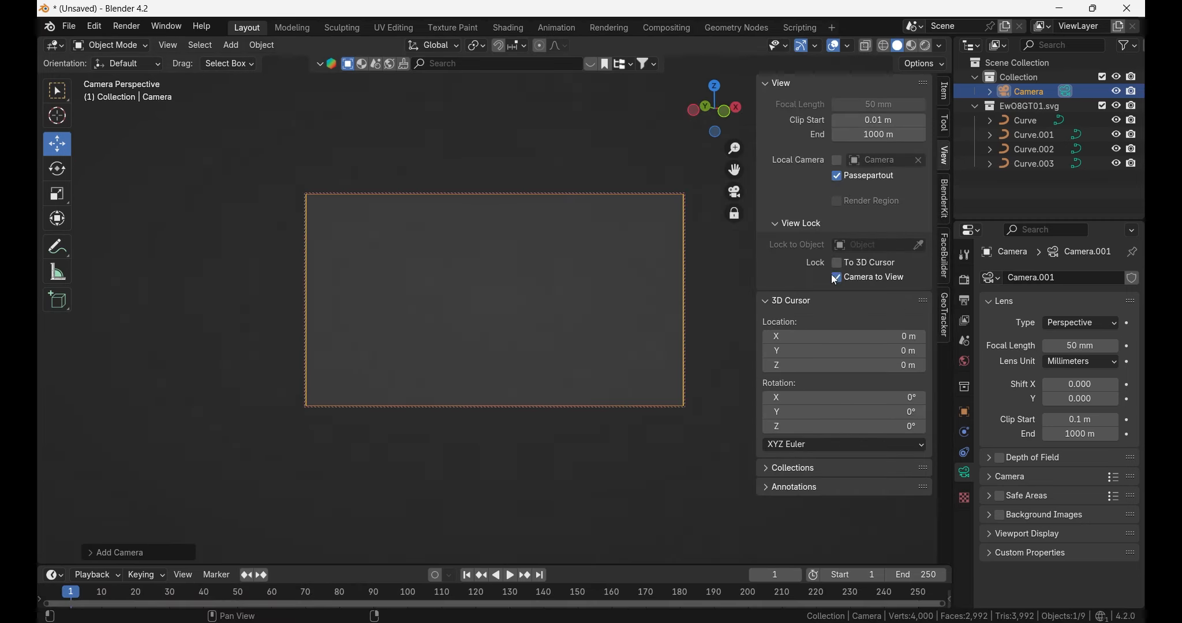
pyautogui.press('n')
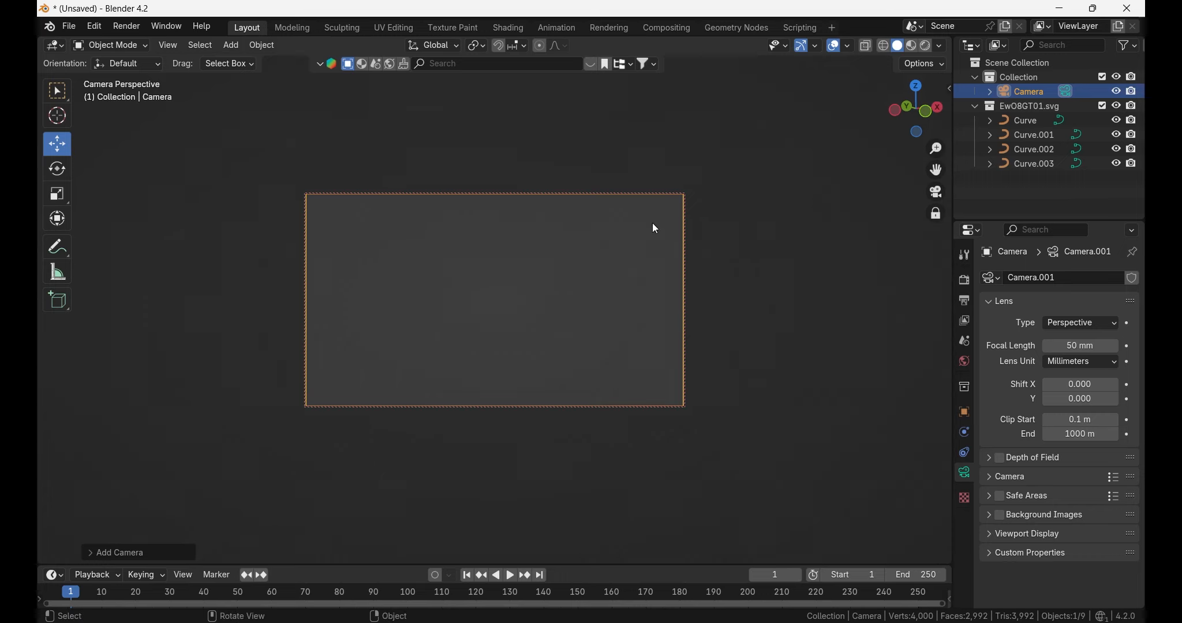
pyautogui.keyDown('shift'); pyautogui.rightClick(628, 264); pyautogui.keyUp('shift')
pyautogui.moveTo(629, 260); pyautogui.dragTo(523, 342, button='middle')
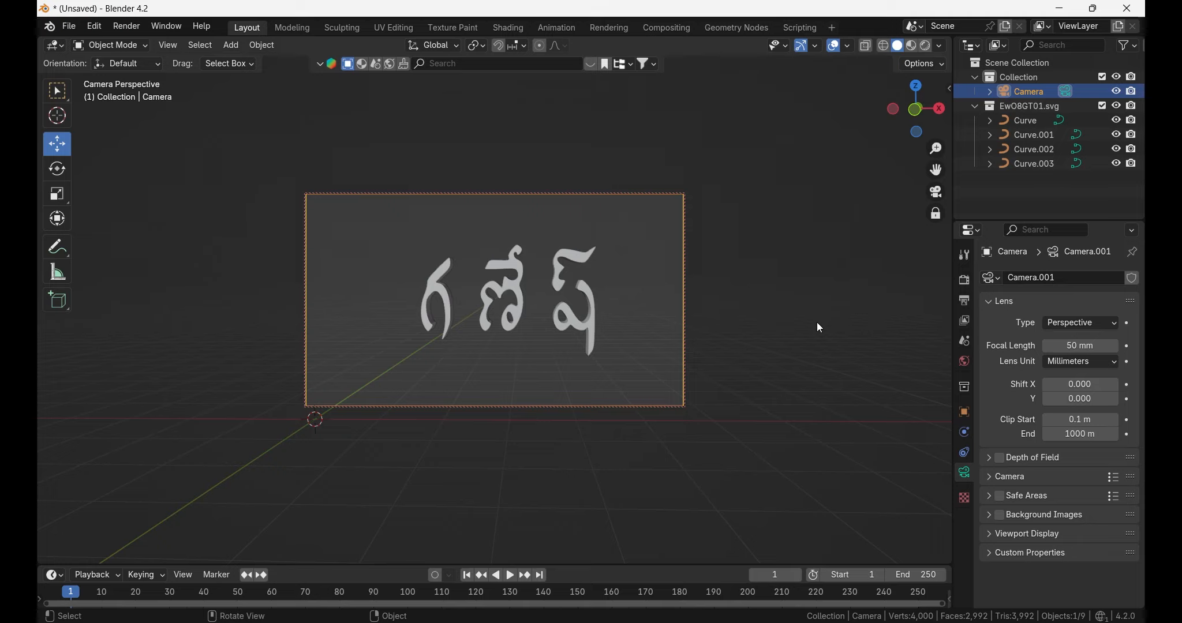
pyautogui.press('KP_0')
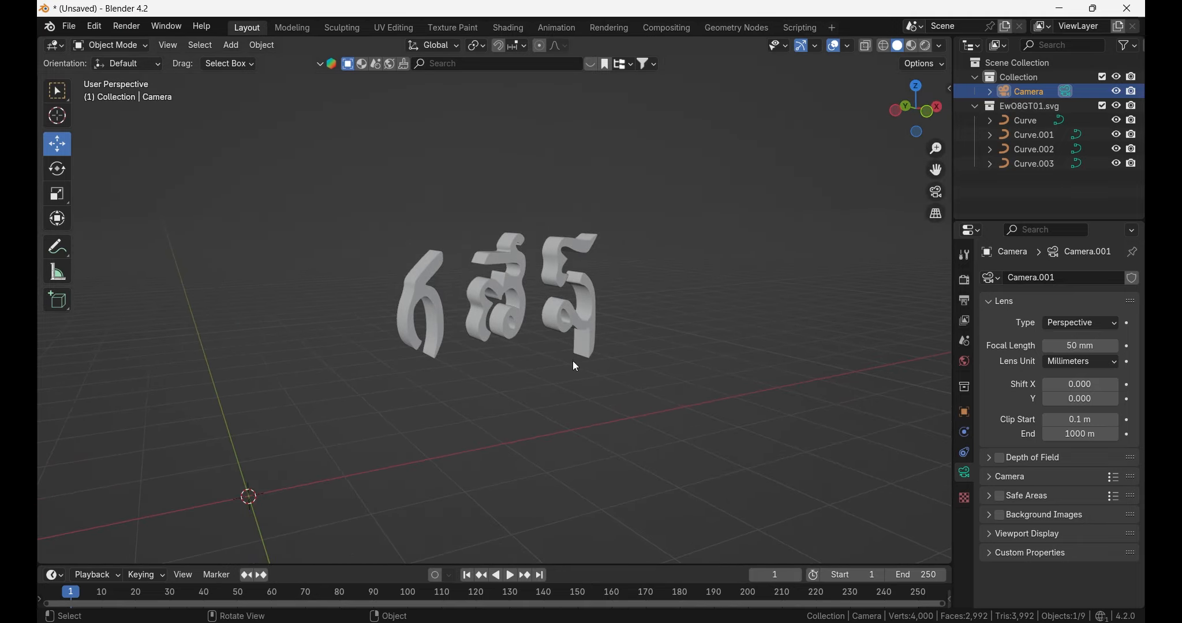
# Try colouring the first letter by setting the SVGMat.001 base color to red with hue 0.990 and saturation 0.995
pyautogui.scroll(5, 572, 361)
pyautogui.moveTo(572, 384); pyautogui.dragTo(633, 337, button='middle')
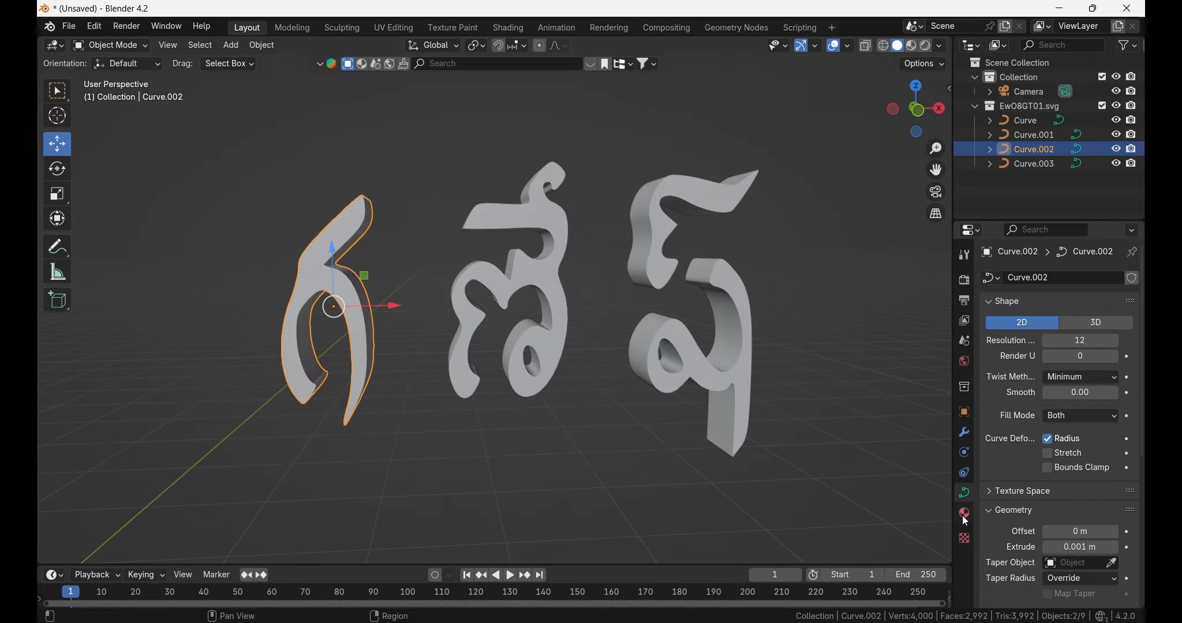
pyautogui.click(964, 513)
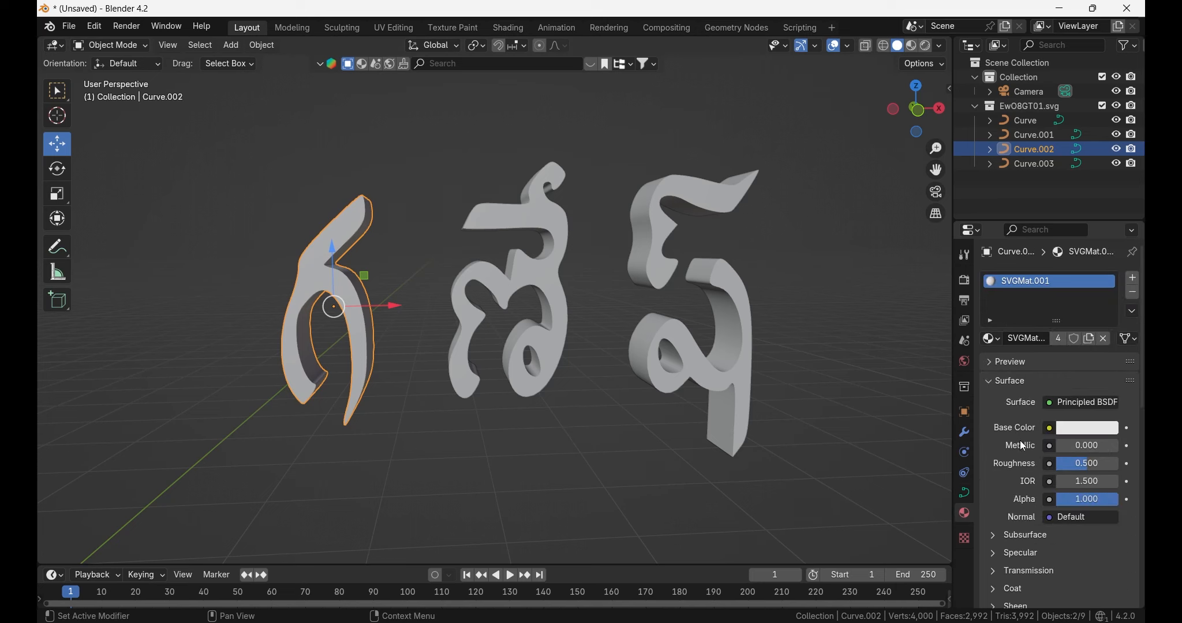
pyautogui.click(1072, 431)
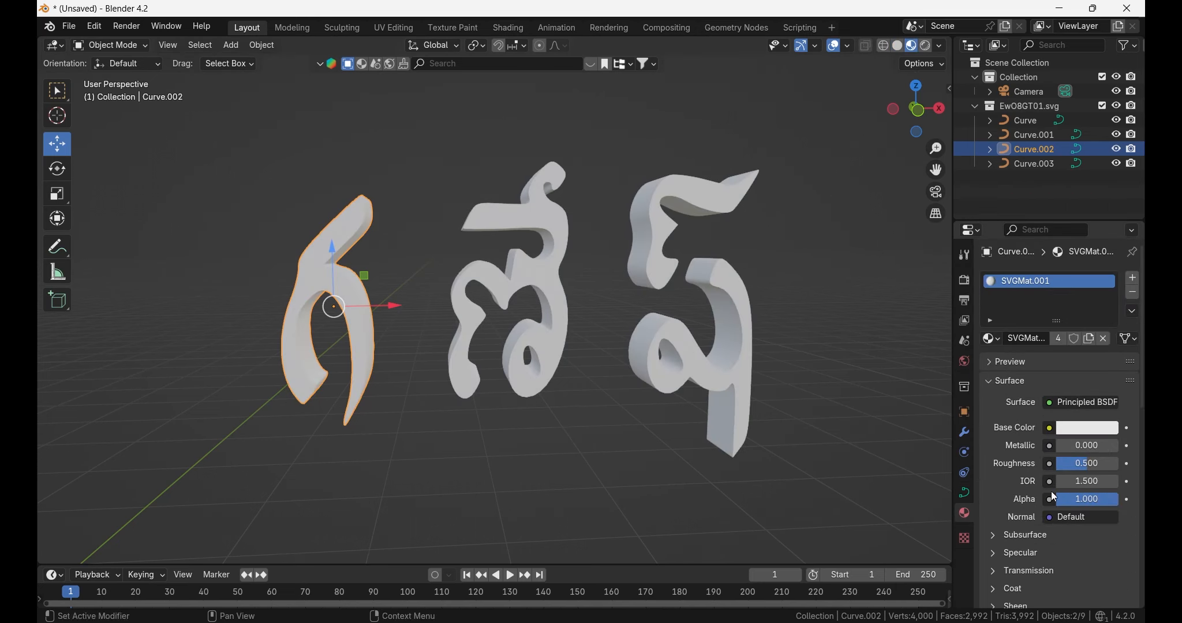
pyautogui.click(1086, 429)
pyautogui.click(1044, 310)
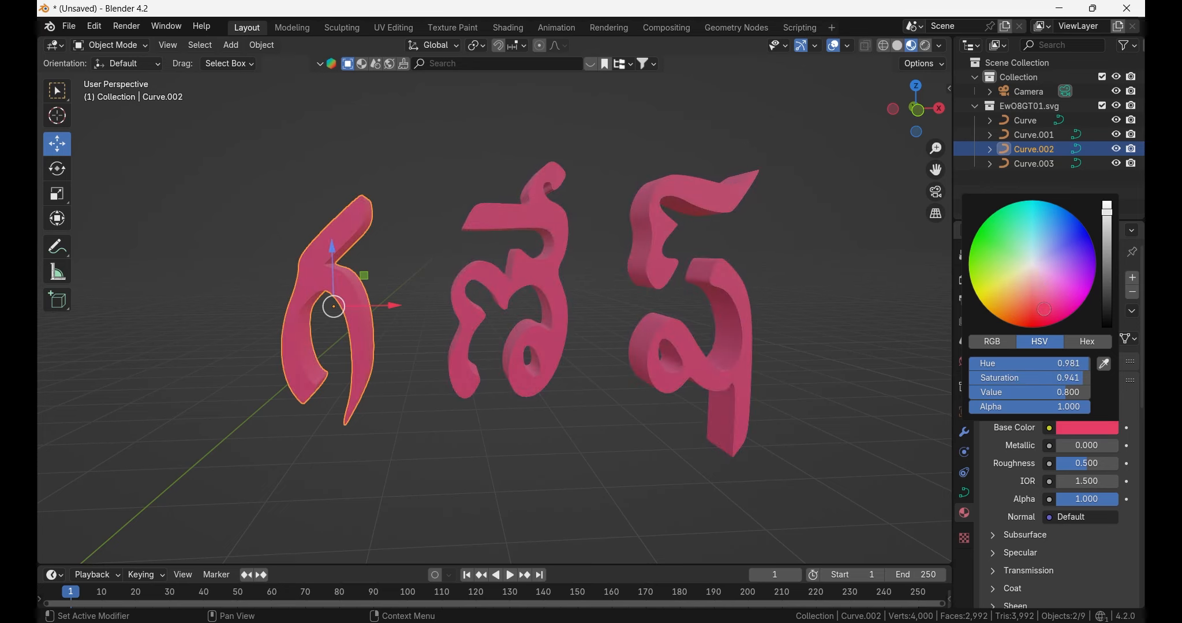
pyautogui.click(1047, 322)
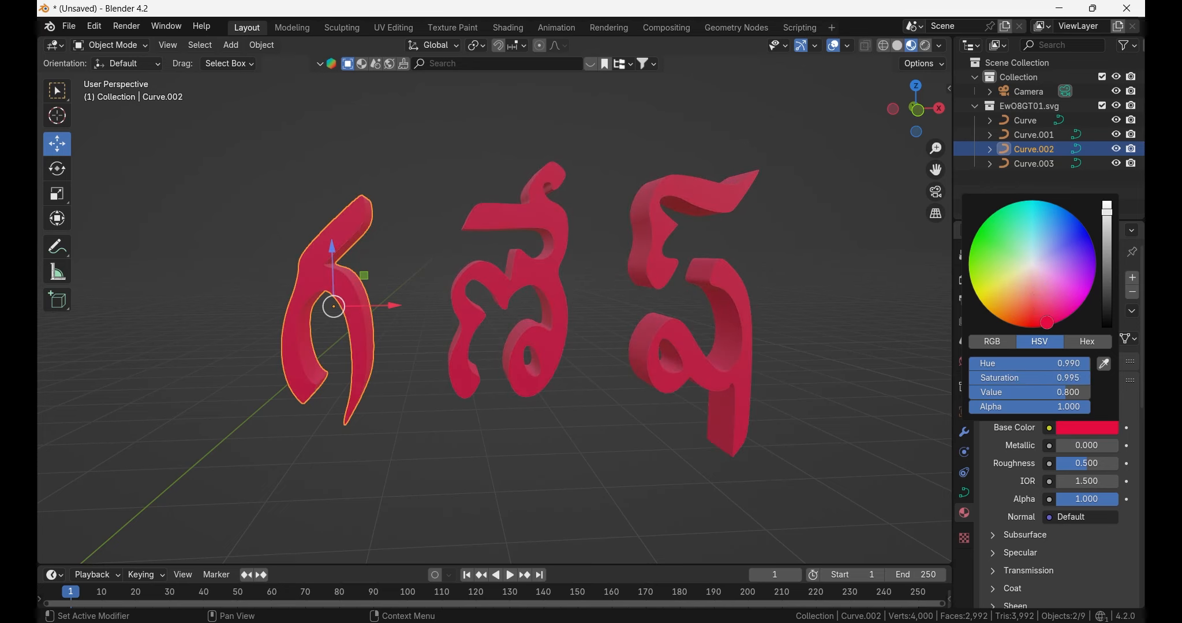
pyautogui.click(428, 490)
# Select all points of the first letter's curve in Edit Mode and create a new material in an added slot
pyautogui.moveTo(403, 435); pyautogui.dragTo(606, 479, button='middle')
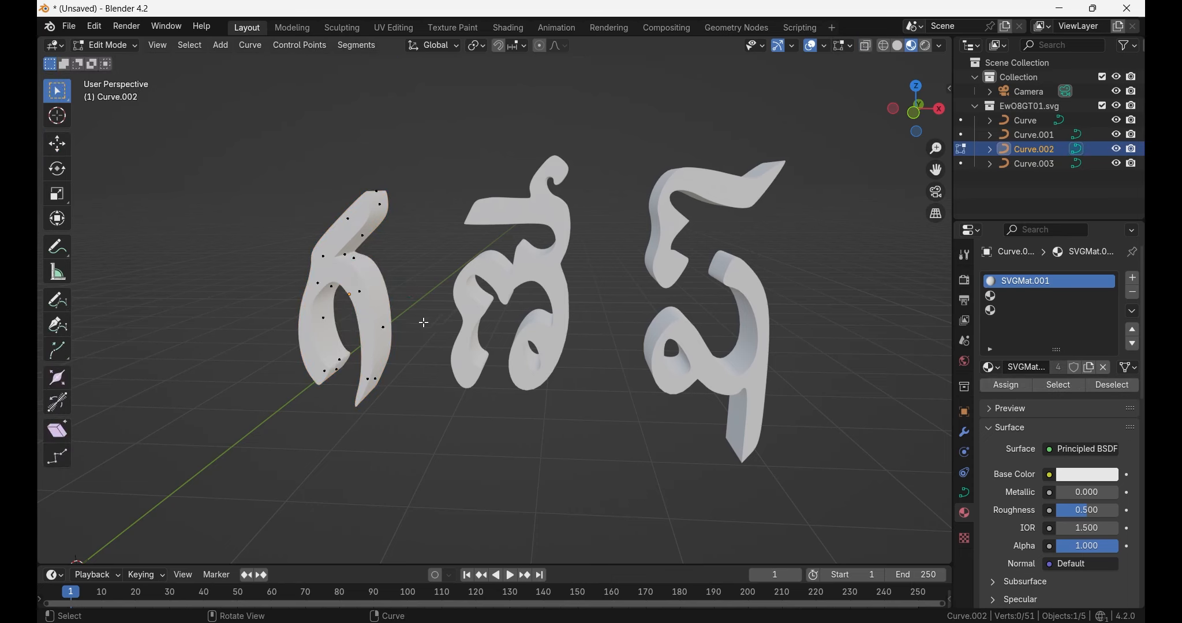
pyautogui.press('a')
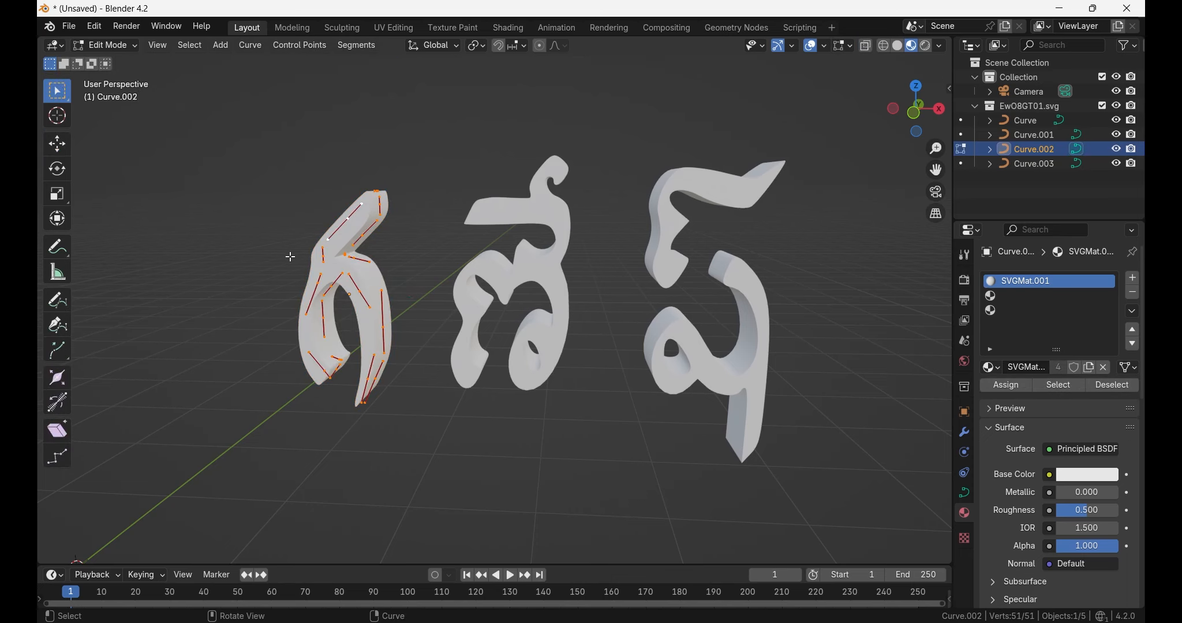
pyautogui.moveTo(450, 360); pyautogui.dragTo(445, 399, button='middle')
pyautogui.click(1133, 280)
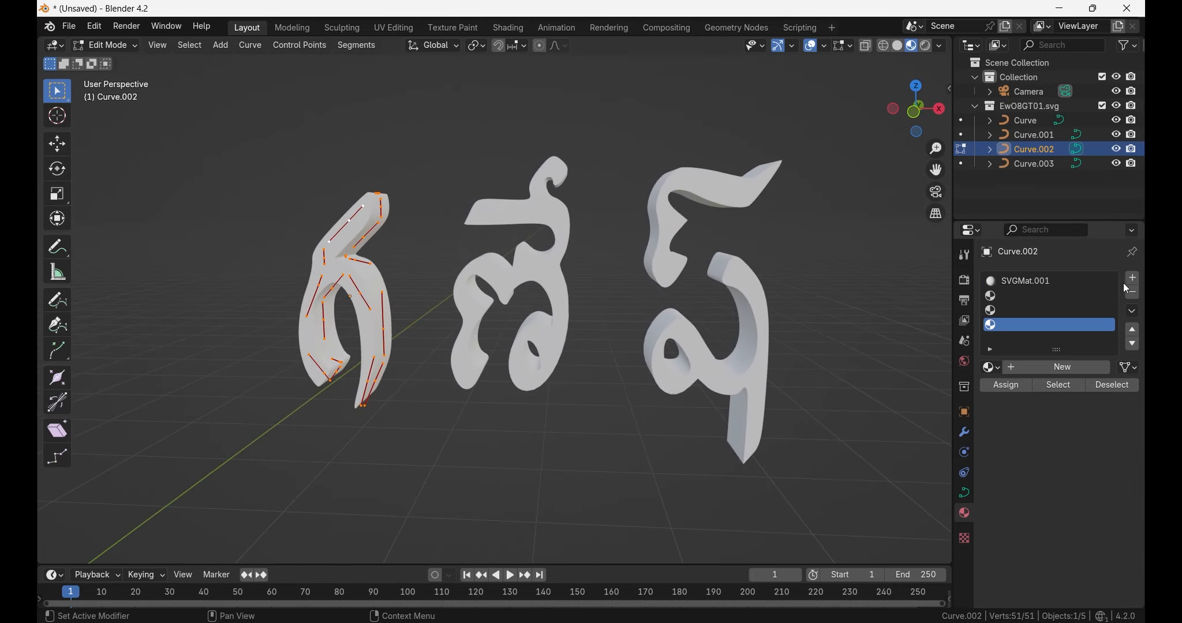
pyautogui.click(1038, 368)
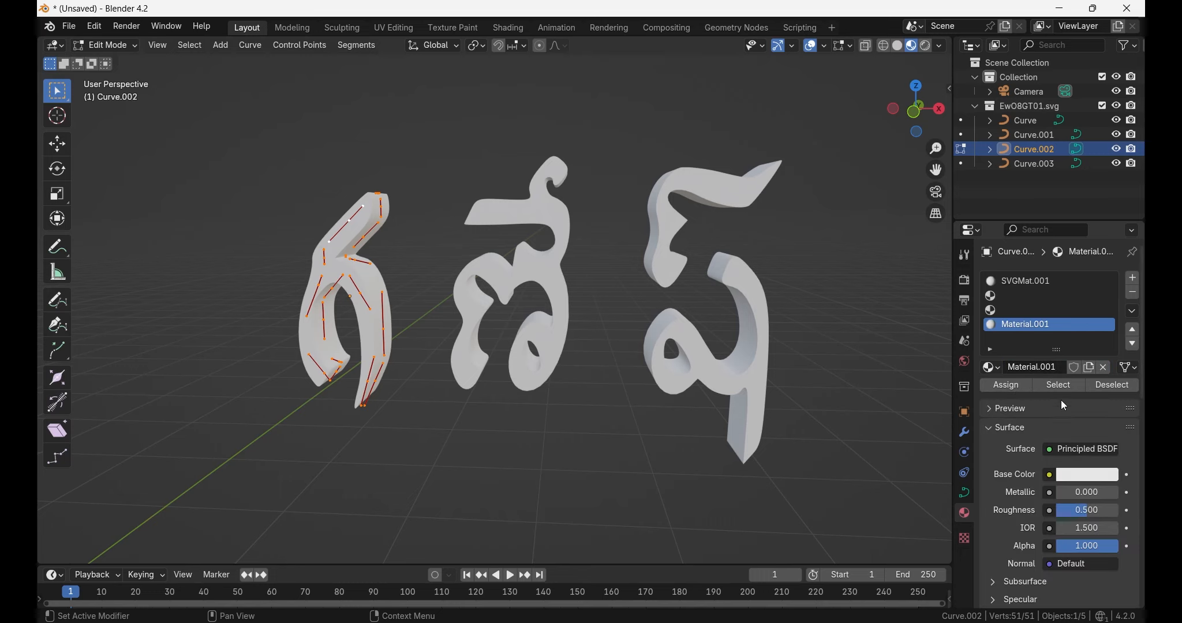
# Set the new material's base color to red and assign it to the first letter's selected points
pyautogui.click(1079, 474)
pyautogui.moveTo(1032, 311); pyautogui.dragTo(1037, 364)
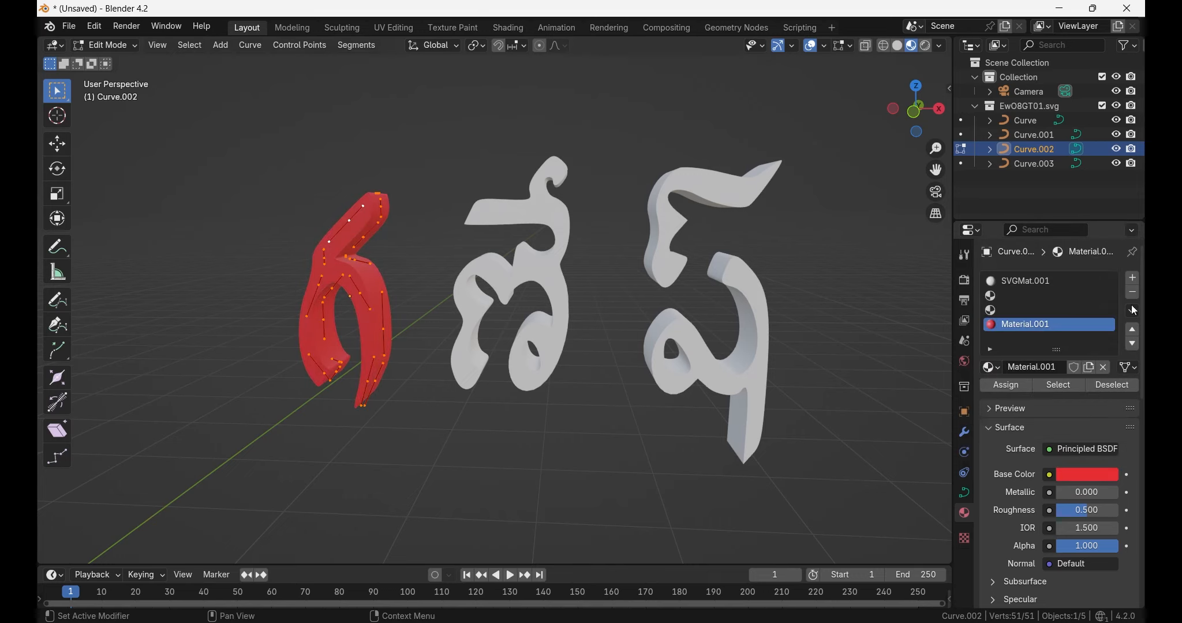
pyautogui.moveTo(751, 347); pyautogui.dragTo(240, 188, button='middle')
pyautogui.click(121, 46)
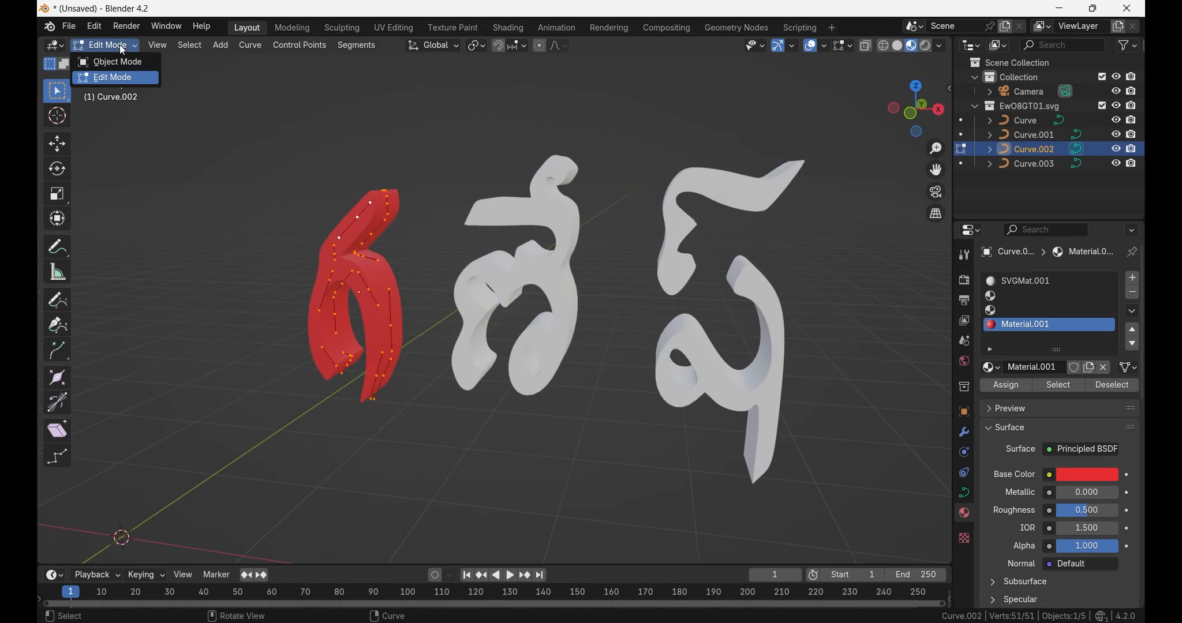
pyautogui.click(142, 136)
pyautogui.moveTo(304, 143); pyautogui.dragTo(428, 171, button='middle')
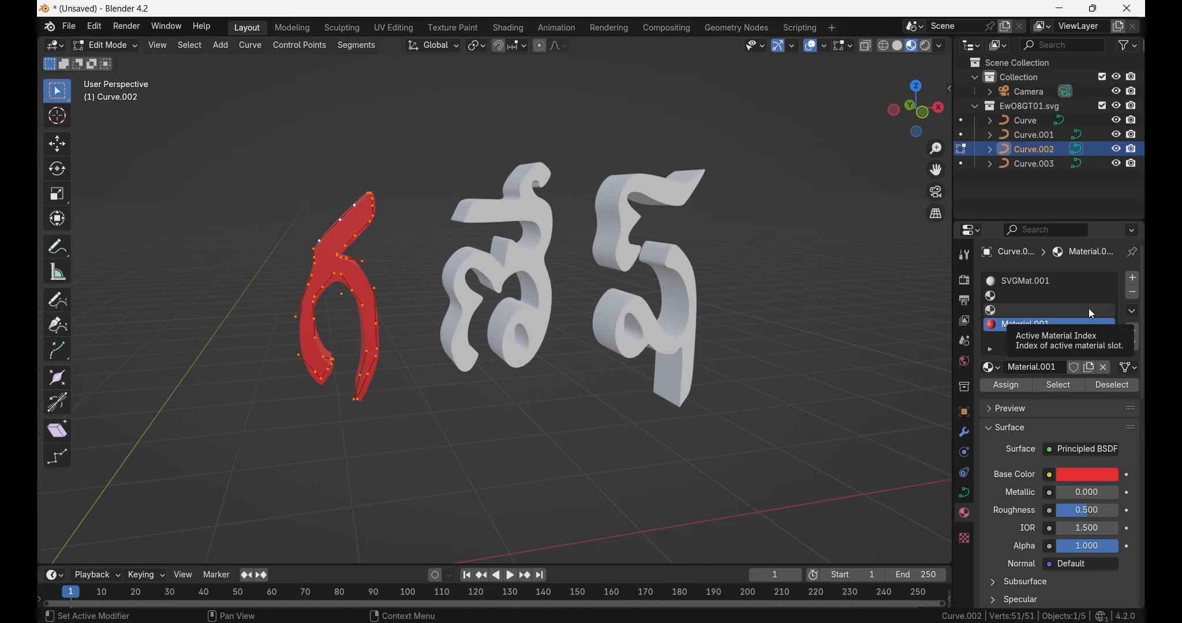
# Return to Object Mode, select the middle letter, and select all its points in Edit Mode
pyautogui.click(517, 271)
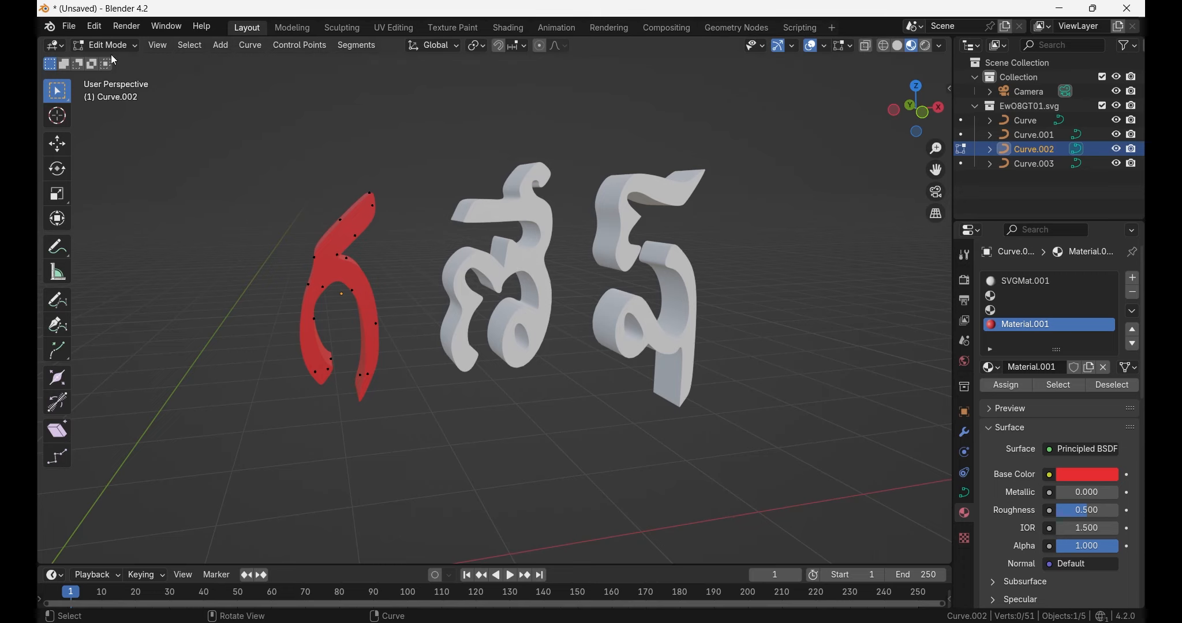
pyautogui.click(110, 51)
pyautogui.click(112, 60)
pyautogui.click(488, 256)
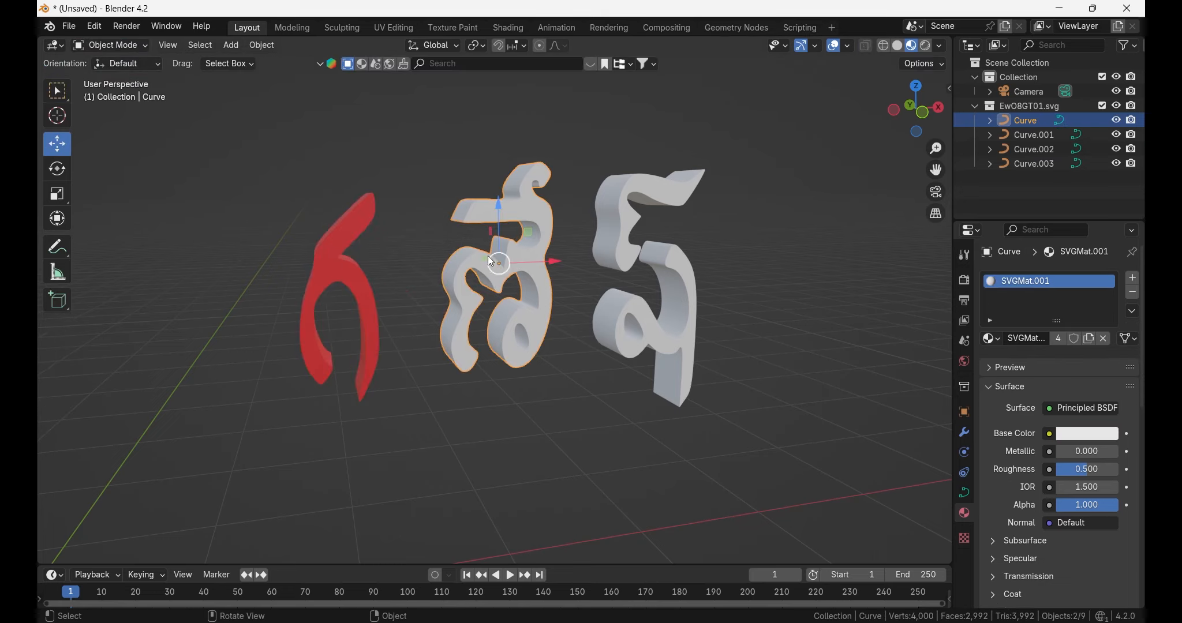
pyautogui.click(120, 47)
pyautogui.click(122, 74)
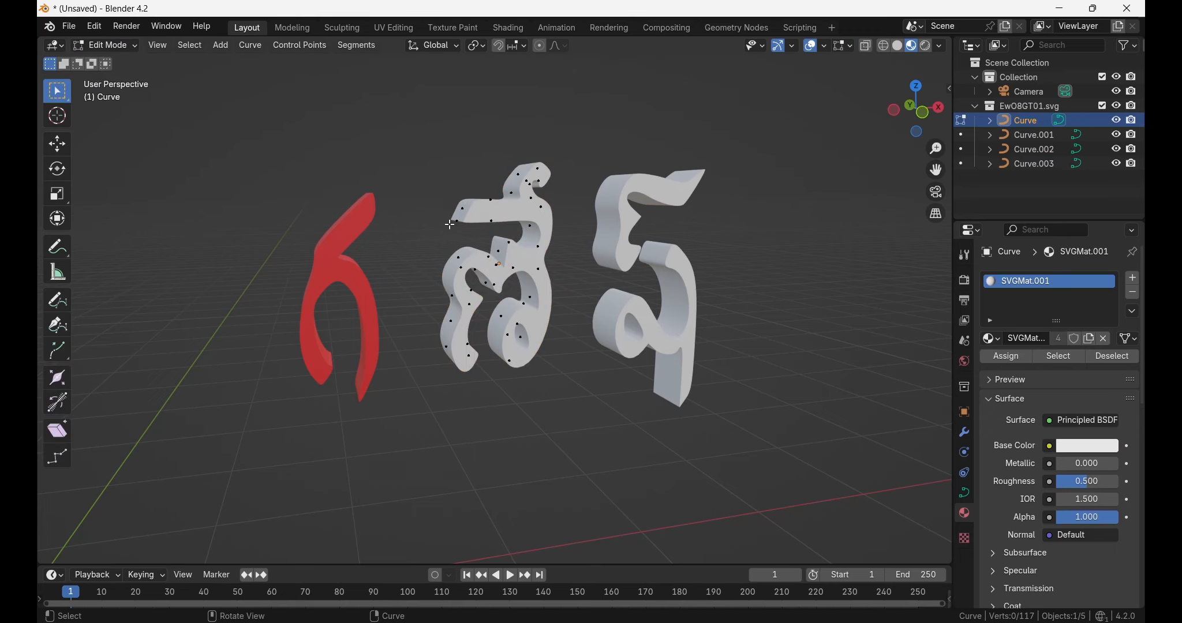
pyautogui.press('a')
# Add a material slot to the middle letter and create a new material in it
pyautogui.moveTo(811, 347); pyautogui.dragTo(832, 346, button='middle')
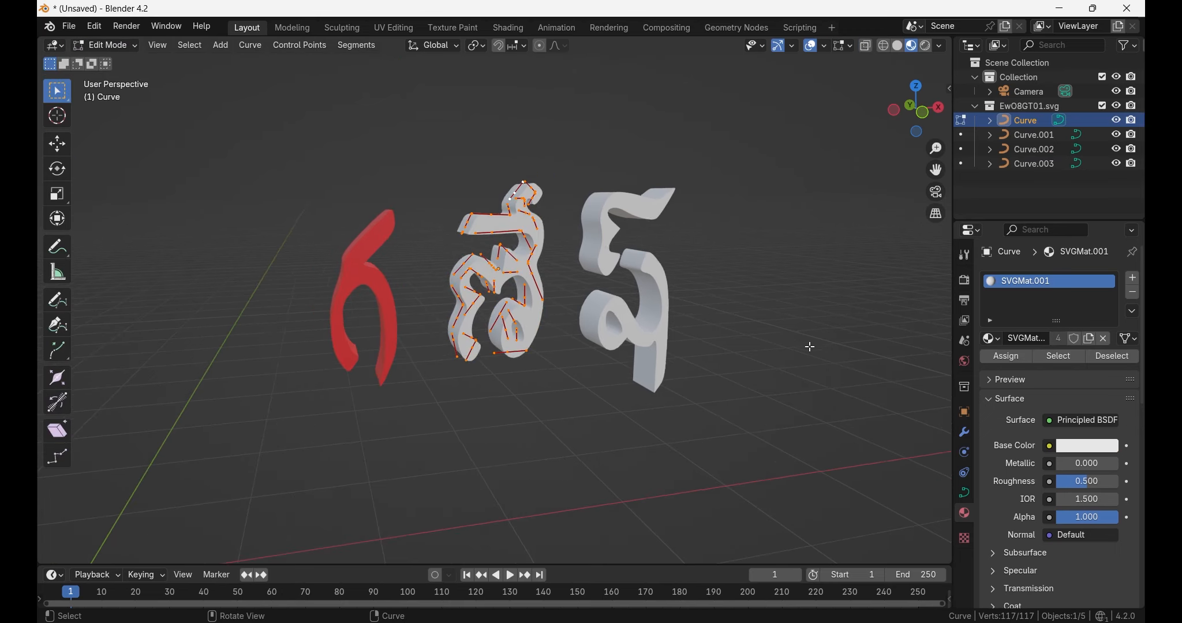
pyautogui.click(1132, 280)
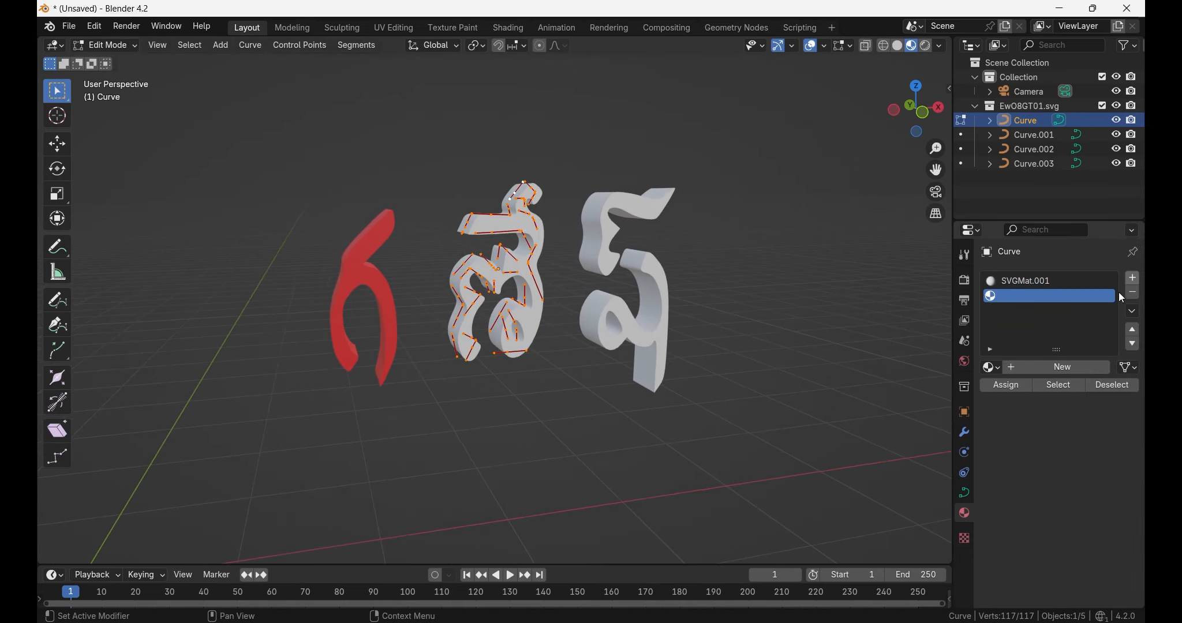
pyautogui.click(1020, 372)
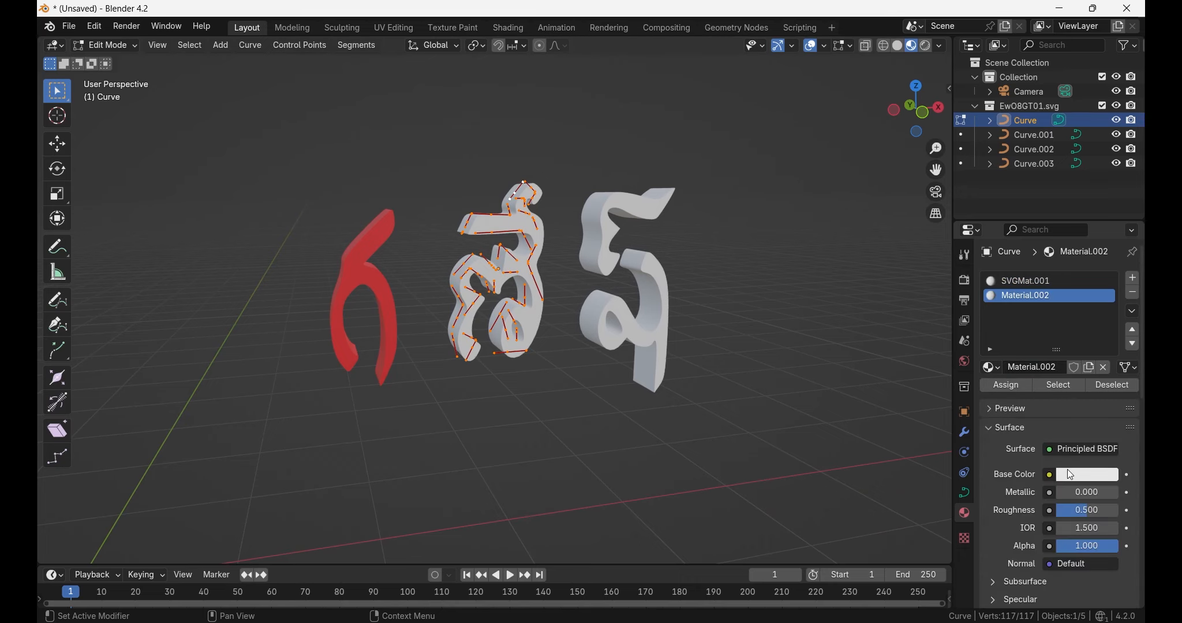
# Set the middle letter's new material base color to yellow and assign the material to its selected points
pyautogui.click(1070, 475)
pyautogui.click(994, 327)
pyautogui.click(668, 425)
pyautogui.moveTo(667, 425); pyautogui.dragTo(557, 401, button='middle')
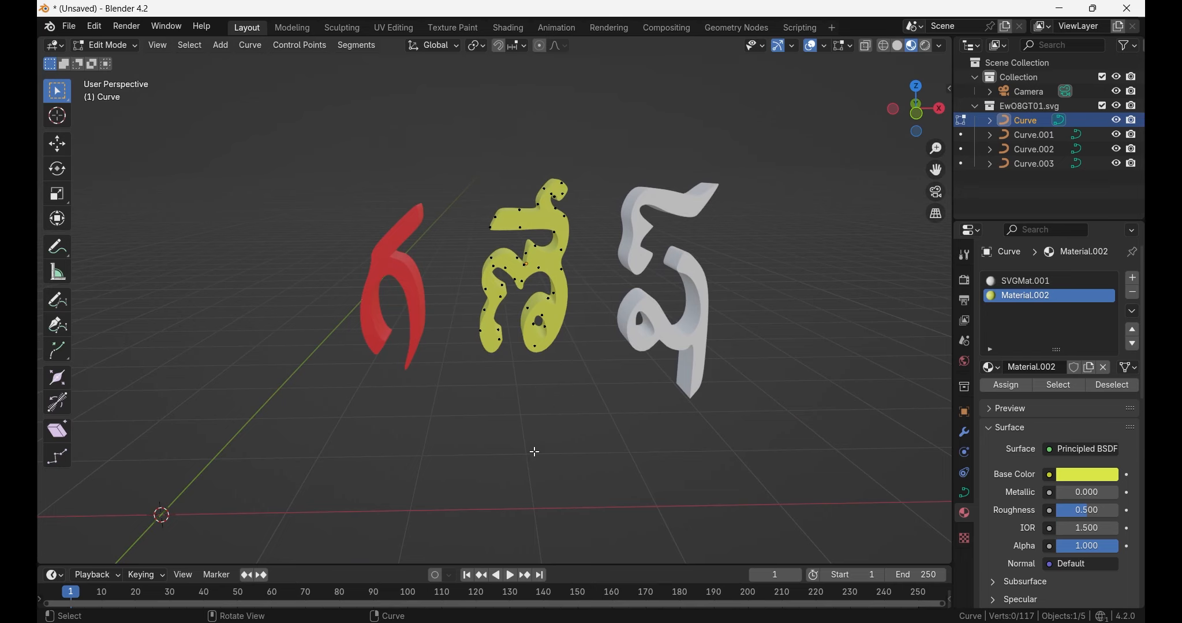
# Open the lower part of the last letter in Edit Mode with all points selected and create a new material in an added slot
pyautogui.click(106, 45)
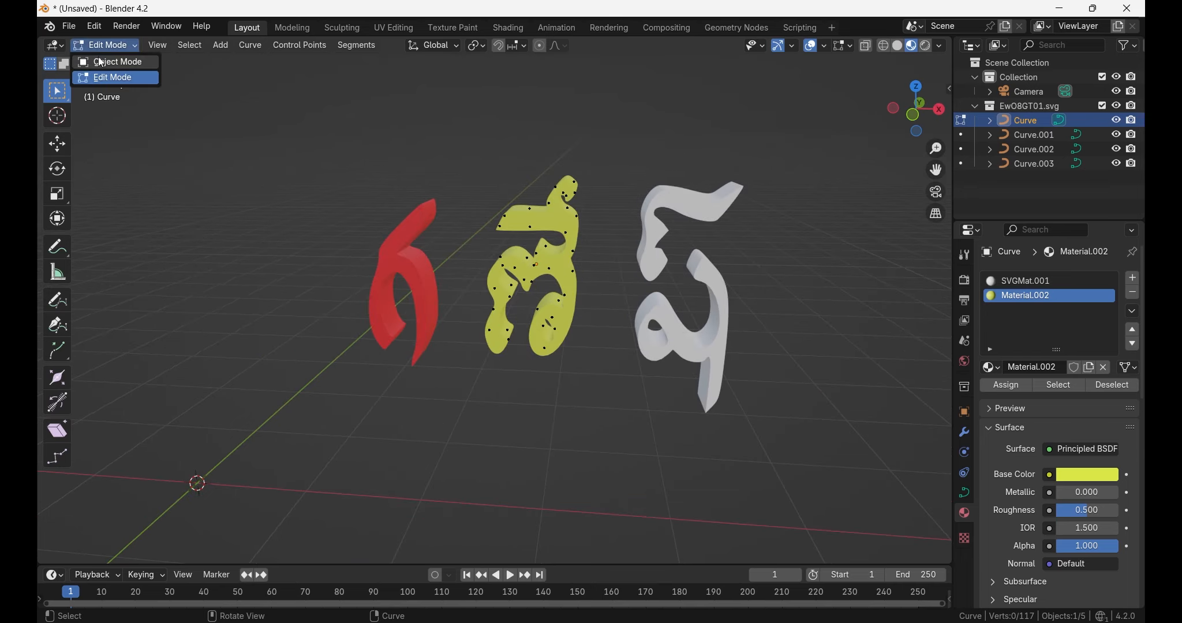
pyautogui.click(104, 62)
pyautogui.click(669, 320)
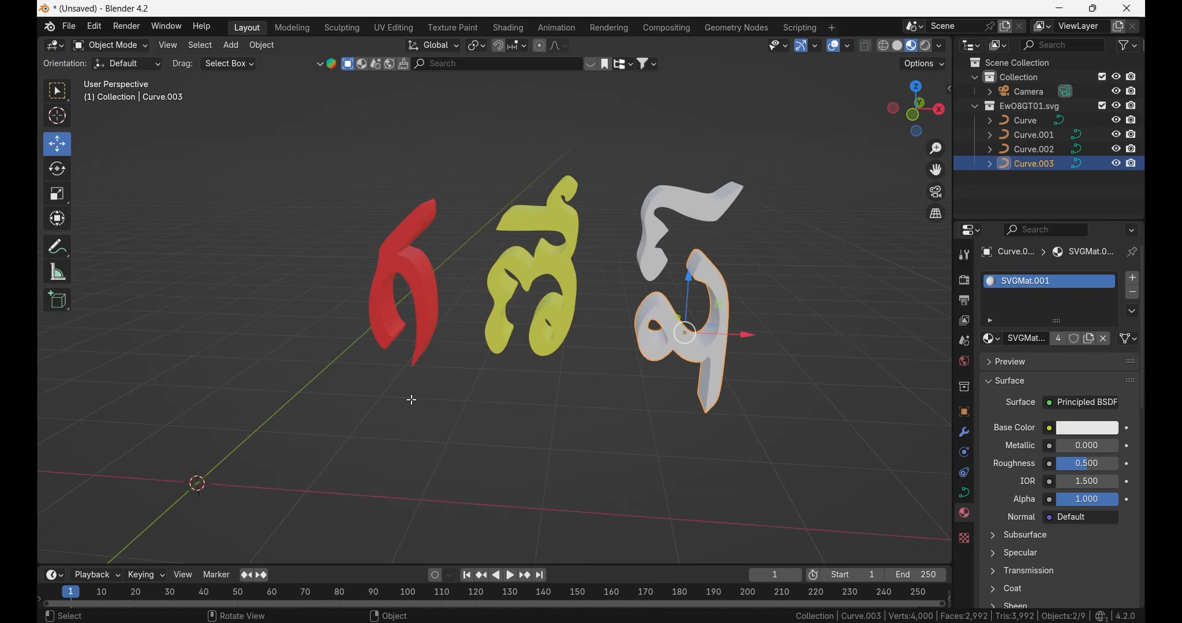
pyautogui.press('Tab')
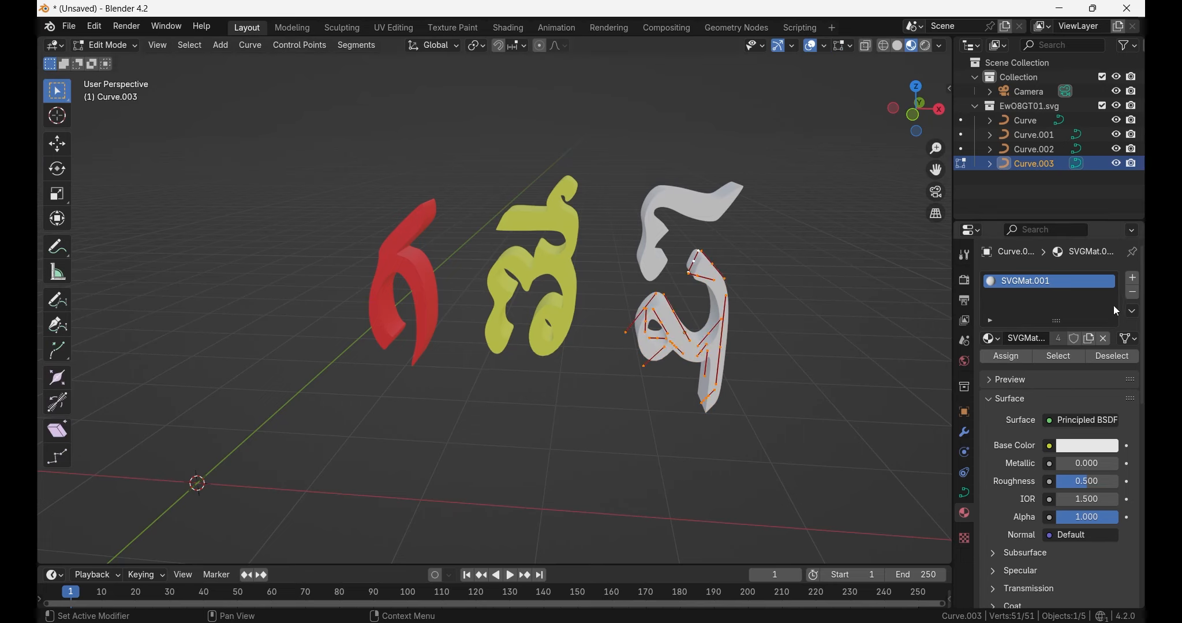
pyautogui.click(1132, 278)
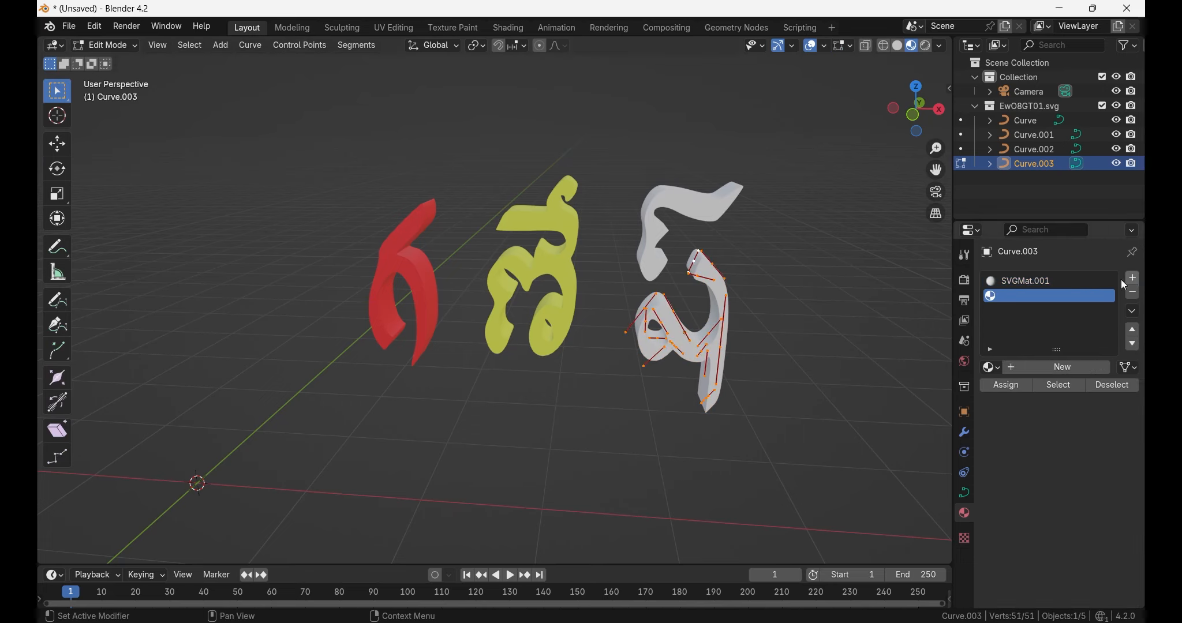
pyautogui.click(1029, 368)
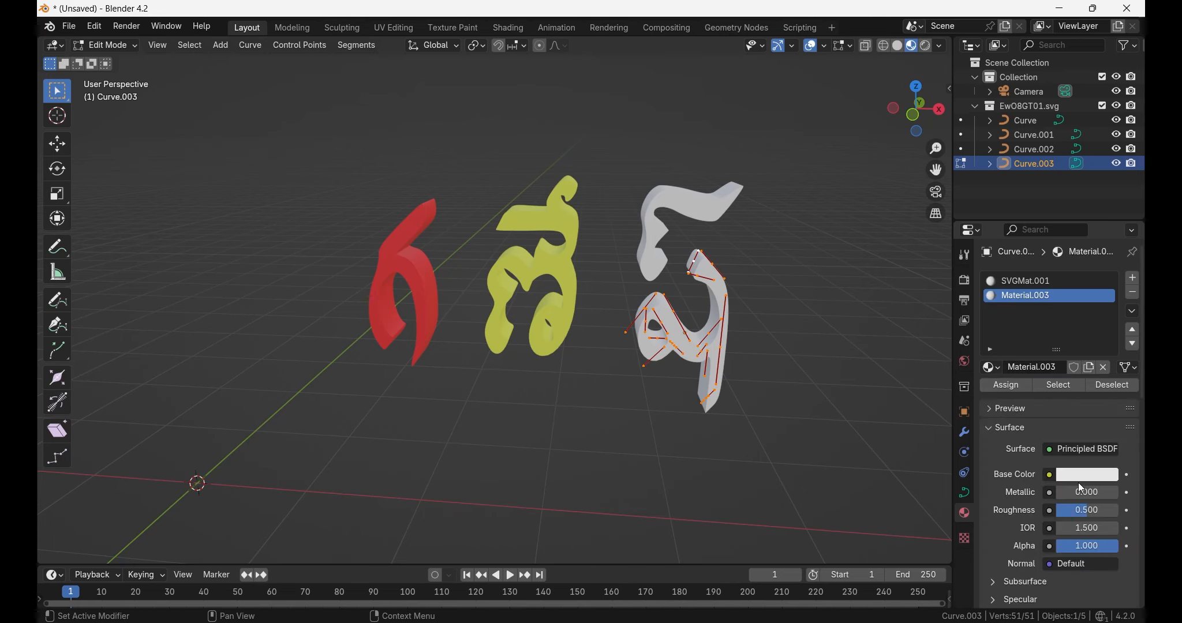
# Set the new material's base color to magenta and assign it to the selected points of the last letter's lower part
pyautogui.click(1075, 475)
pyautogui.moveTo(1032, 310); pyautogui.dragTo(1083, 353)
pyautogui.click(699, 441)
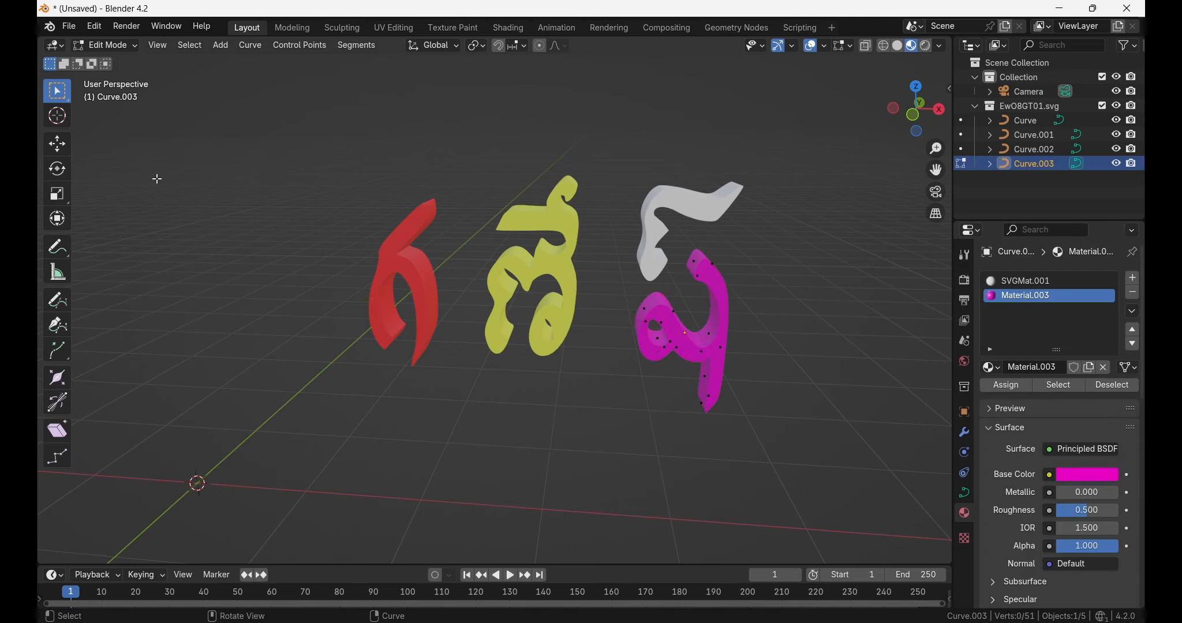
# Open the upper part of the last letter in Edit Mode and create a new material in an added slot
pyautogui.press('Tab')
pyautogui.click(694, 214)
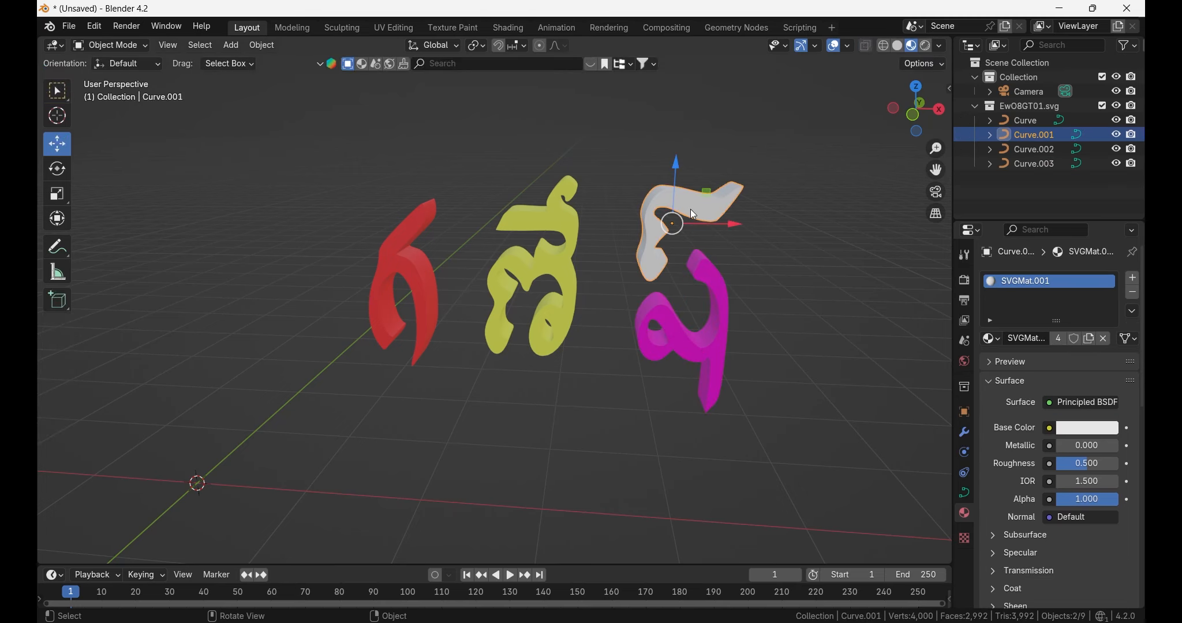
pyautogui.press('Tab')
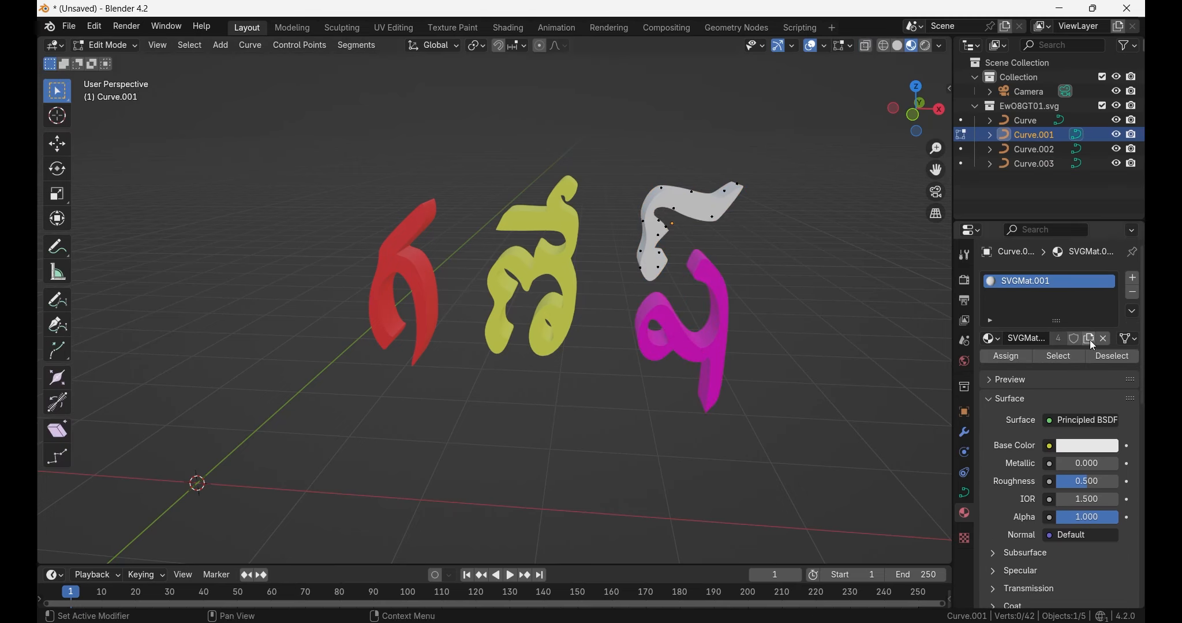
pyautogui.click(1132, 278)
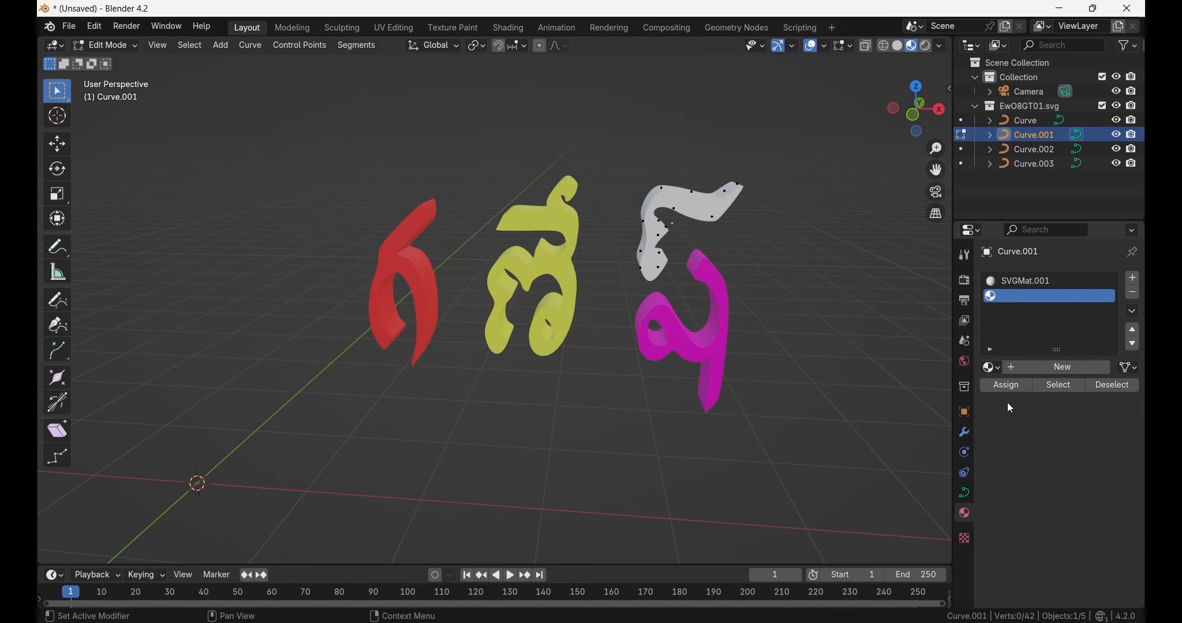
pyautogui.click(1039, 370)
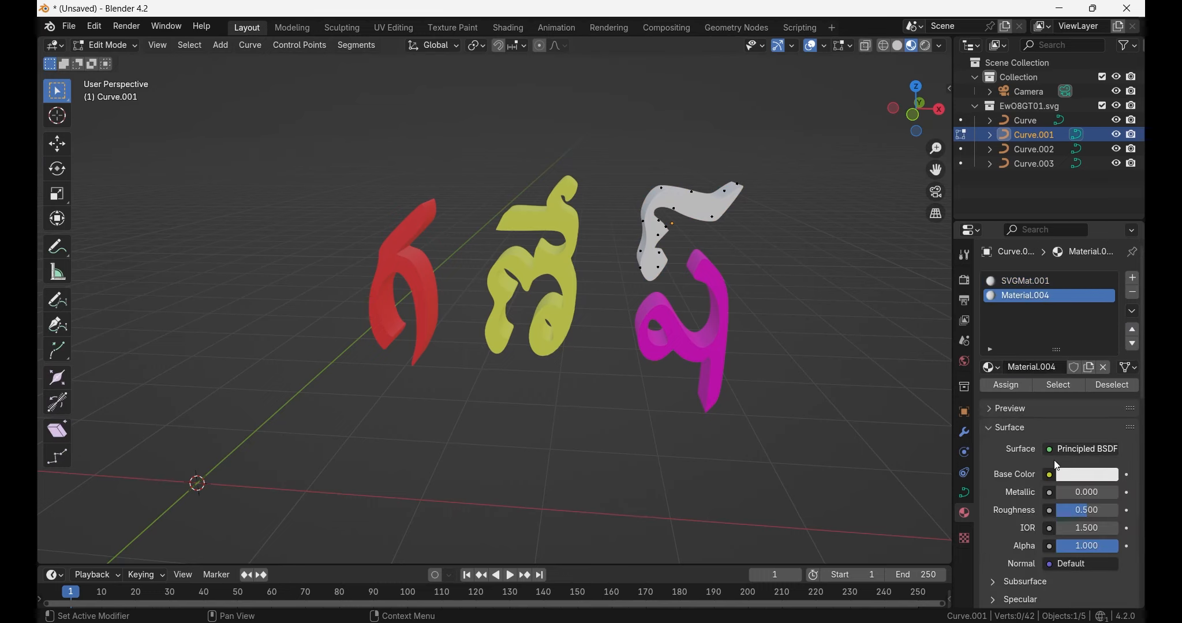
# Set the new material's base color to blue and assign it to all points of the last letter's upper part
pyautogui.click(1070, 477)
pyautogui.moveTo(1038, 314)
pyautogui.mouseDown()
pyautogui.moveTo(999, 341)
pyautogui.moveTo(1096, 315)
pyautogui.moveTo(1066, 277)
pyautogui.moveTo(1062, 299)
pyautogui.mouseUp()
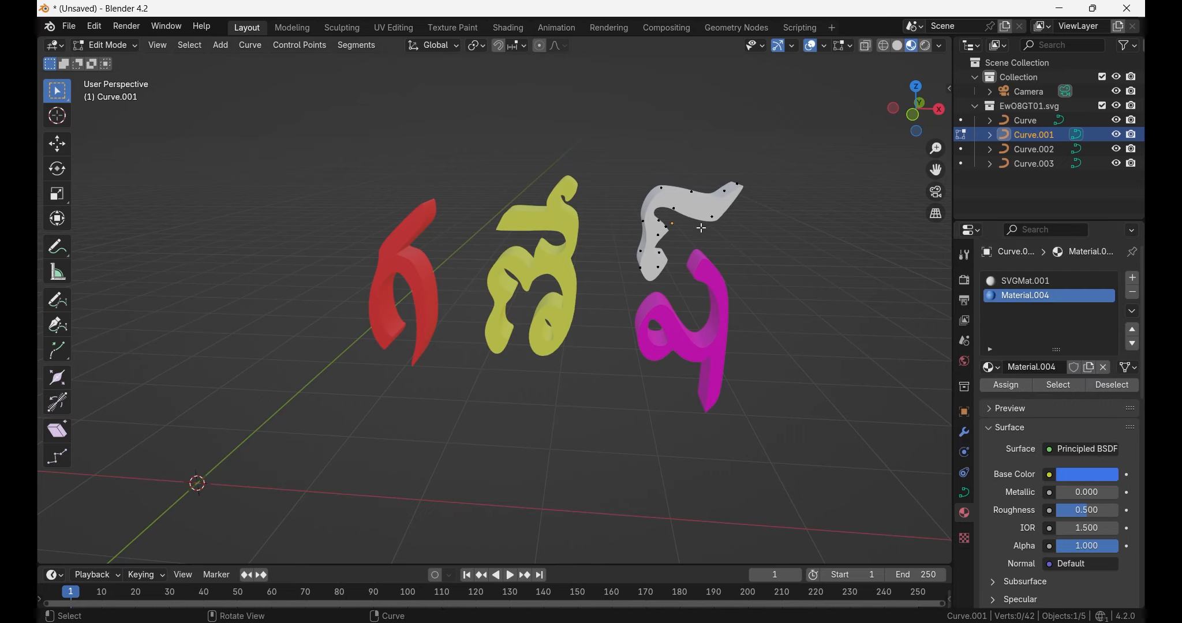
pyautogui.press('a')
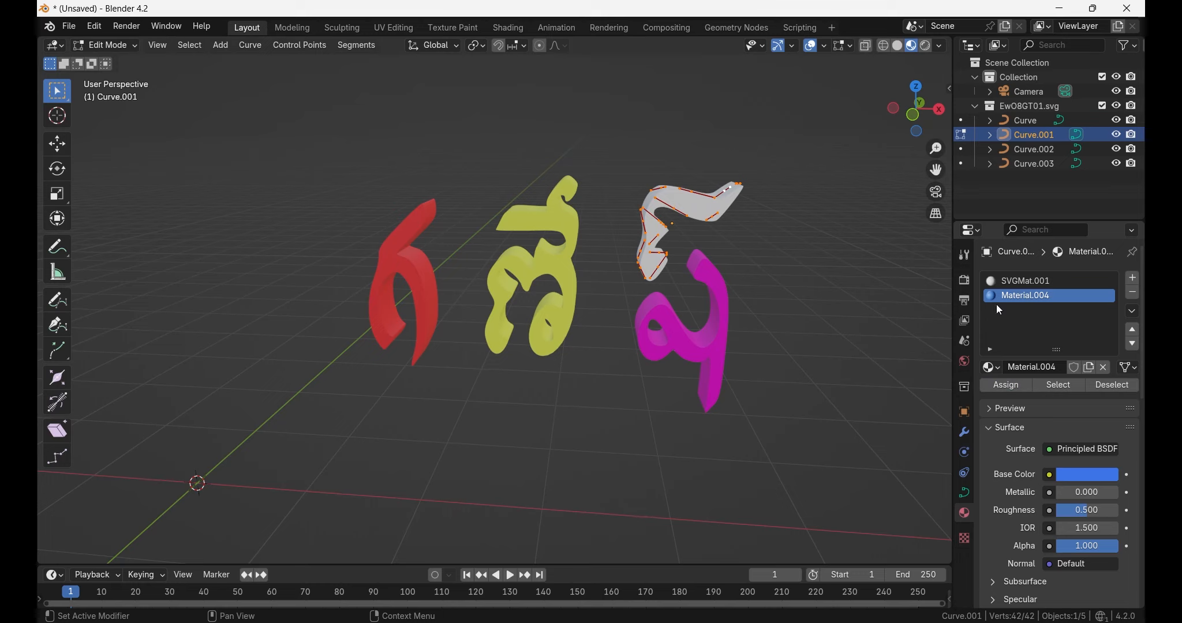
pyautogui.click(1006, 385)
pyautogui.click(654, 409)
pyautogui.moveTo(654, 409)
pyautogui.mouseDown(button='middle')
pyautogui.moveTo(718, 351)
pyautogui.moveTo(641, 407)
pyautogui.moveTo(645, 390)
pyautogui.mouseUp(button='middle')
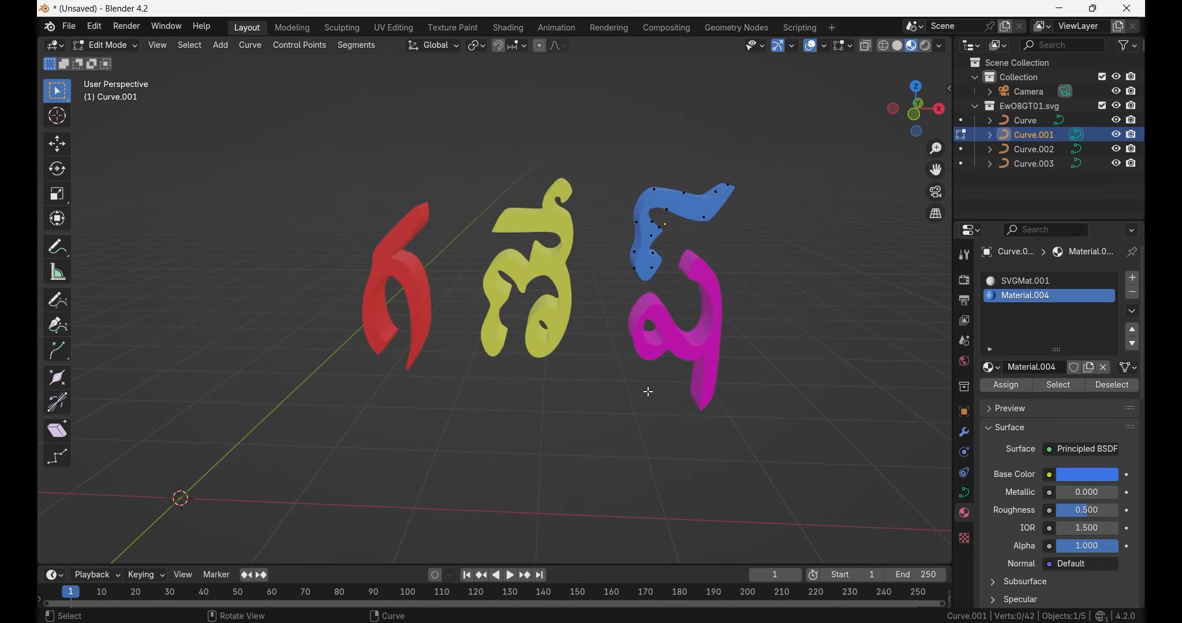
# Return to Object Mode, select the first letter, and change its material's base color from red to pale pink
pyautogui.click(133, 49)
pyautogui.click(112, 61)
pyautogui.moveTo(184, 158); pyautogui.dragTo(409, 352, button='middle')
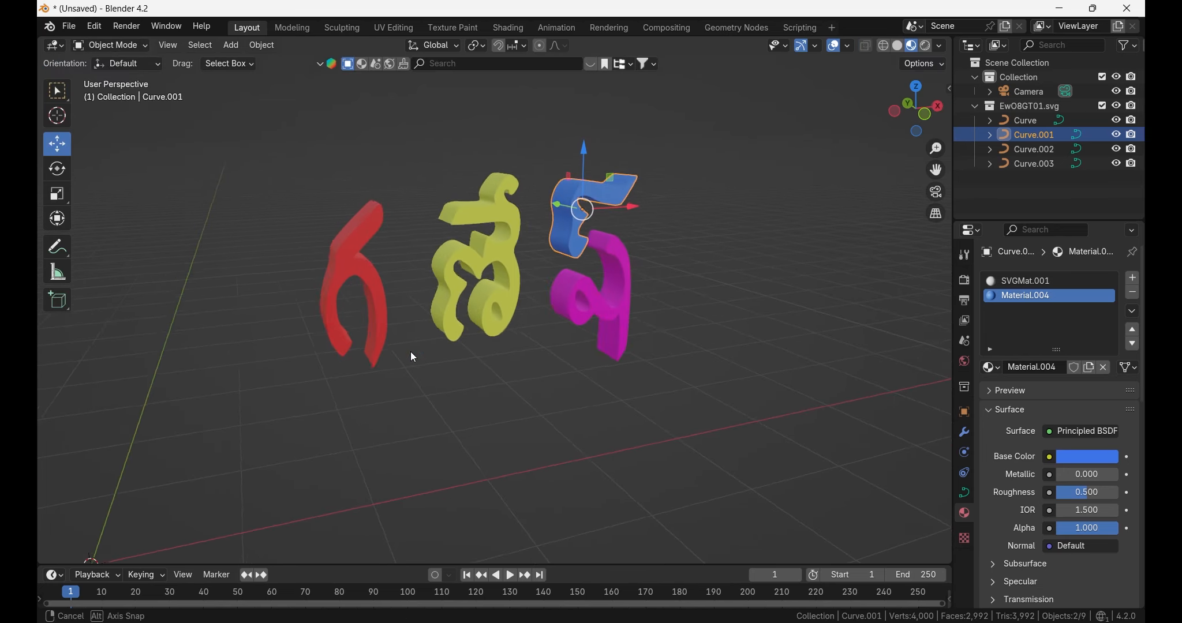
pyautogui.click(409, 356)
pyautogui.click(363, 322)
pyautogui.moveTo(368, 302); pyautogui.dragTo(383, 368, button='middle')
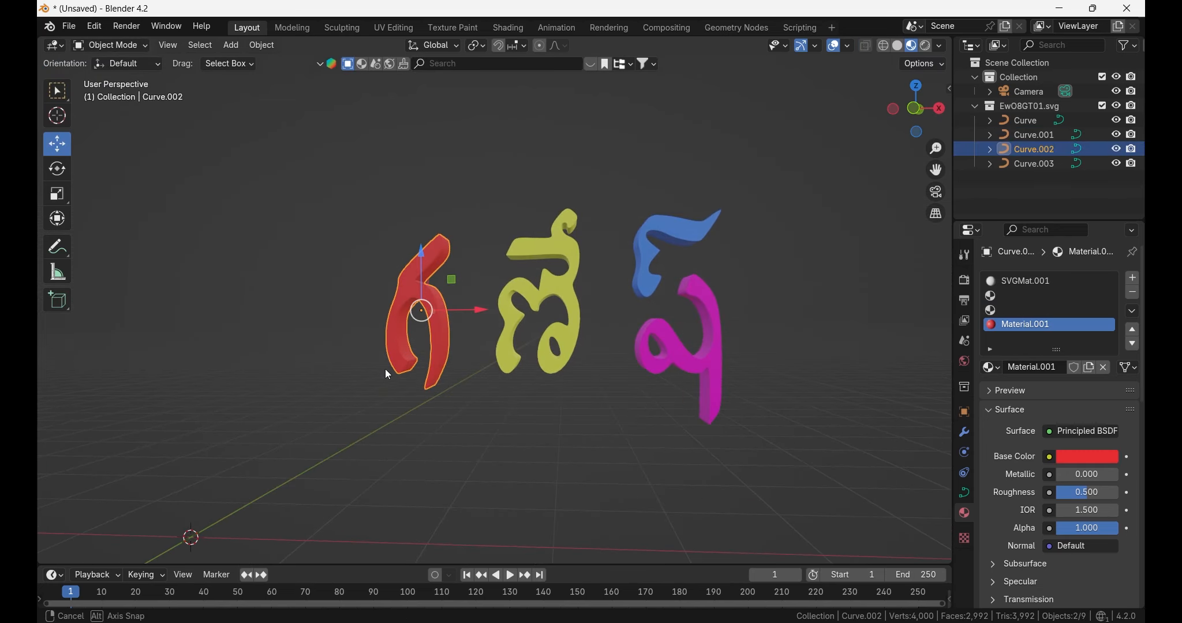
pyautogui.click(1069, 457)
pyautogui.moveTo(1041, 307)
pyautogui.mouseDown()
pyautogui.moveTo(1027, 284)
pyautogui.moveTo(1035, 296)
pyautogui.mouseUp()
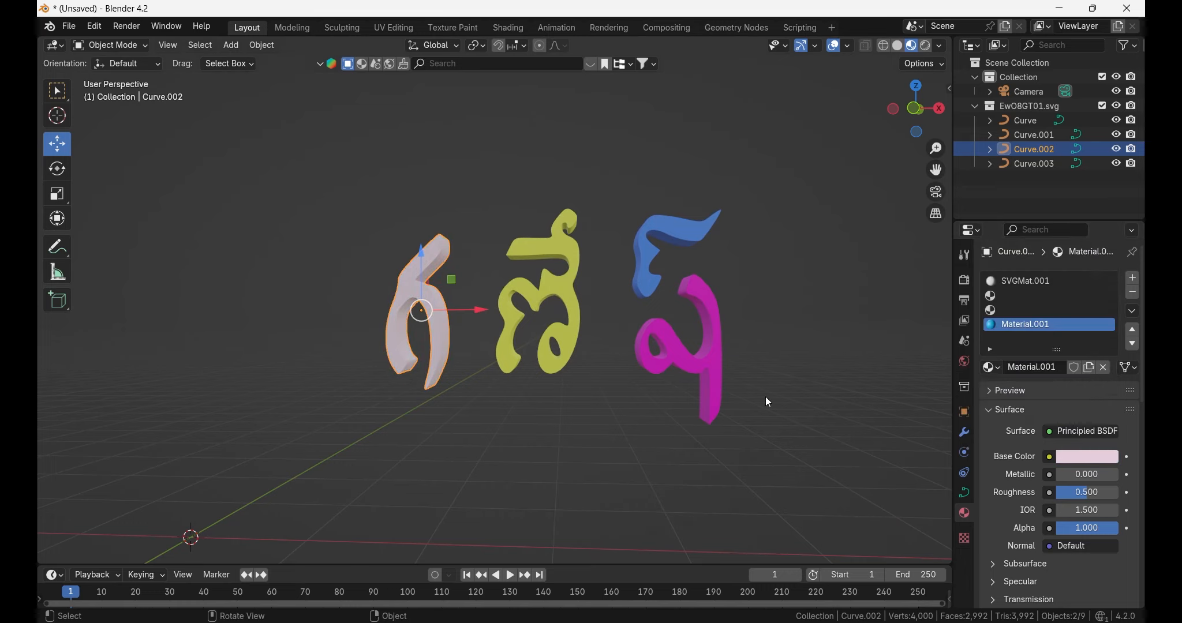